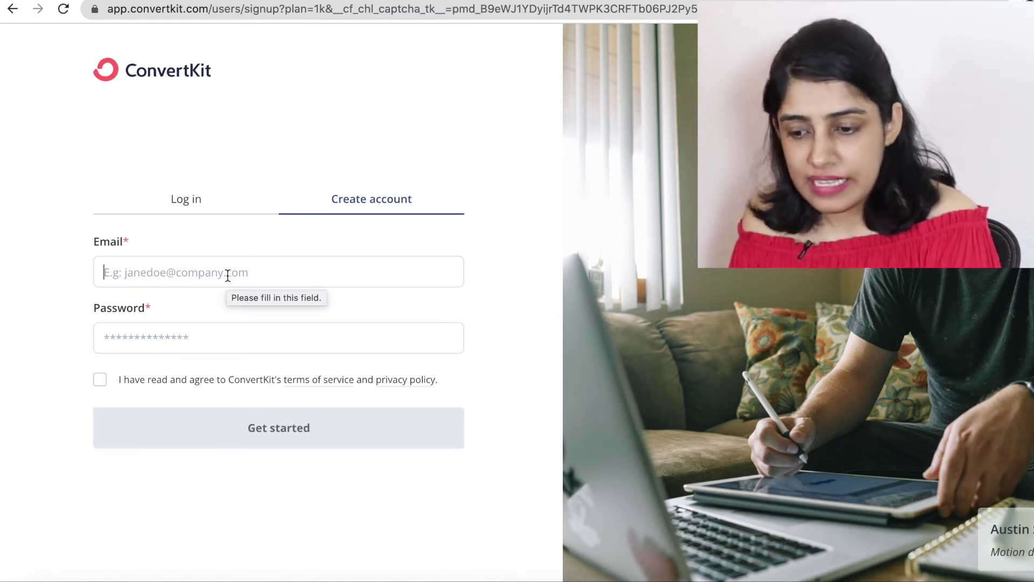
# Sign up for a ConvertKit account with the account e-mail address and a password.
pyautogui.click(228, 275)
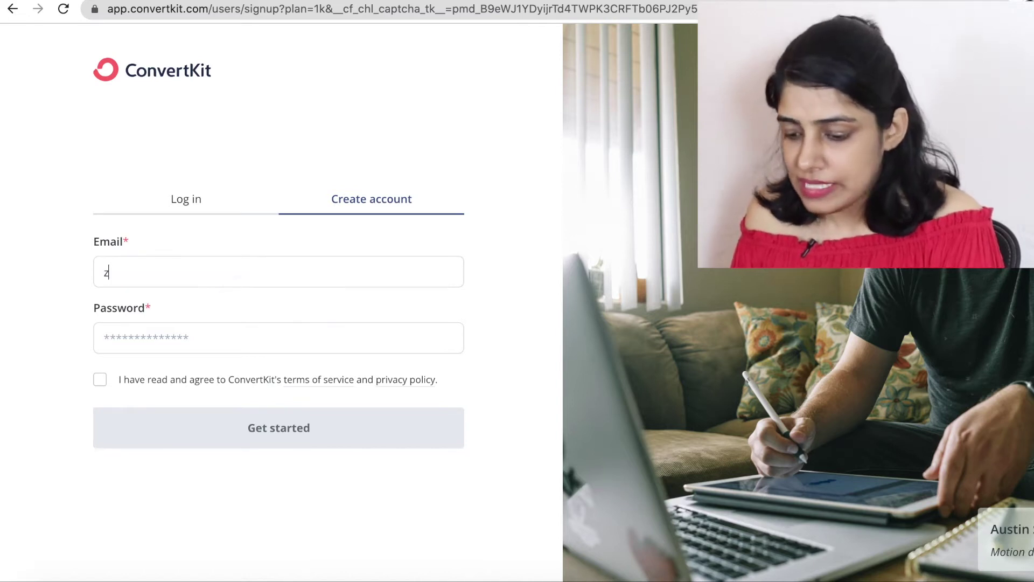
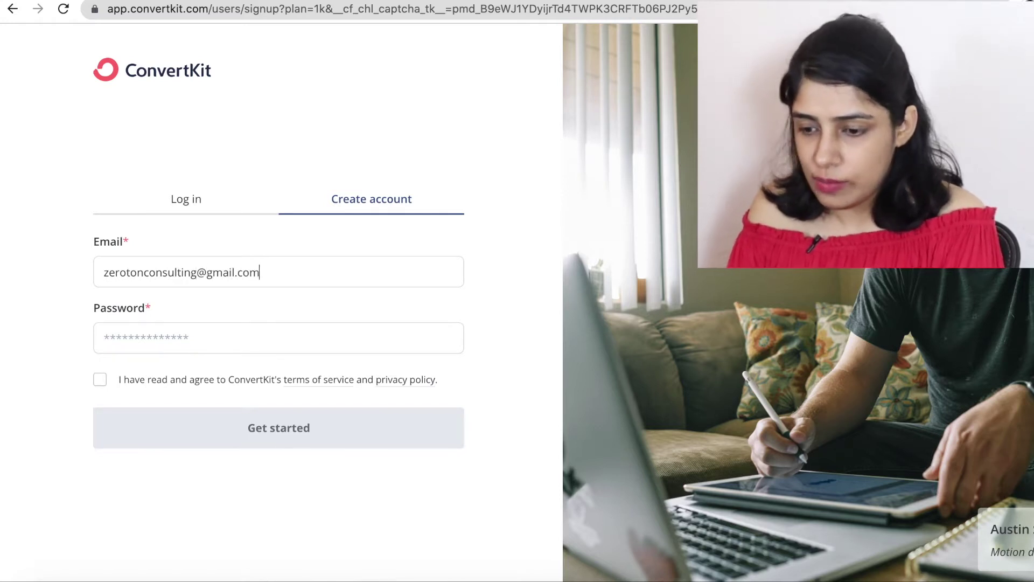
pyautogui.click(104, 338)
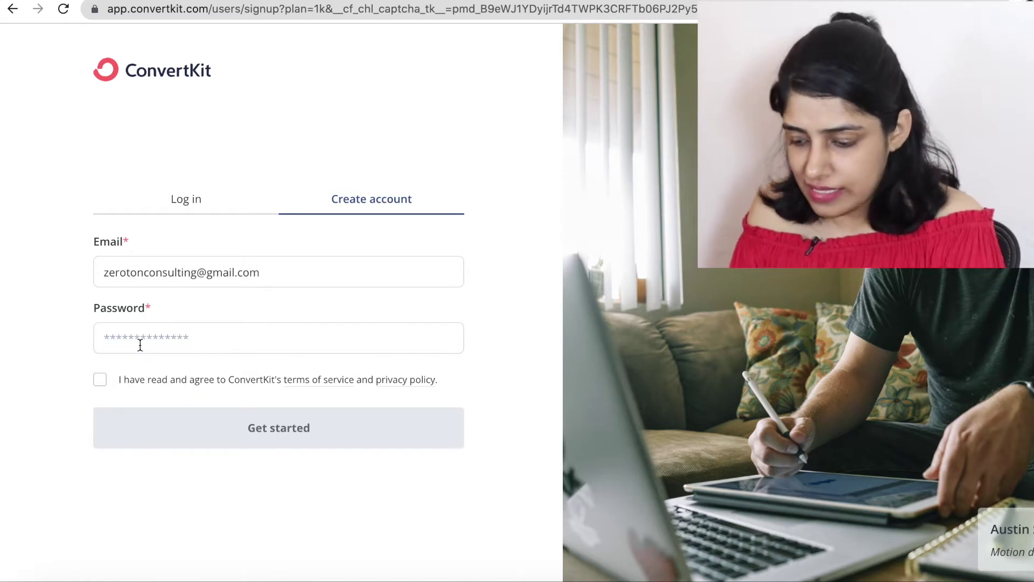
pyautogui.write('•')
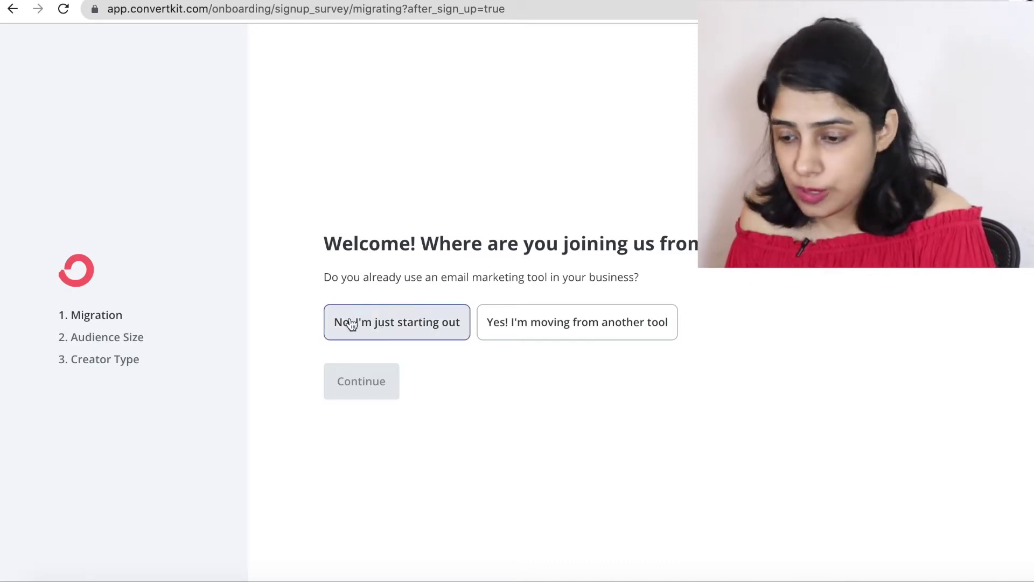
# Answer the survey as 'No, I'm just starting out' with a 5,001 to 15,000 audience size.
pyautogui.click(397, 334)
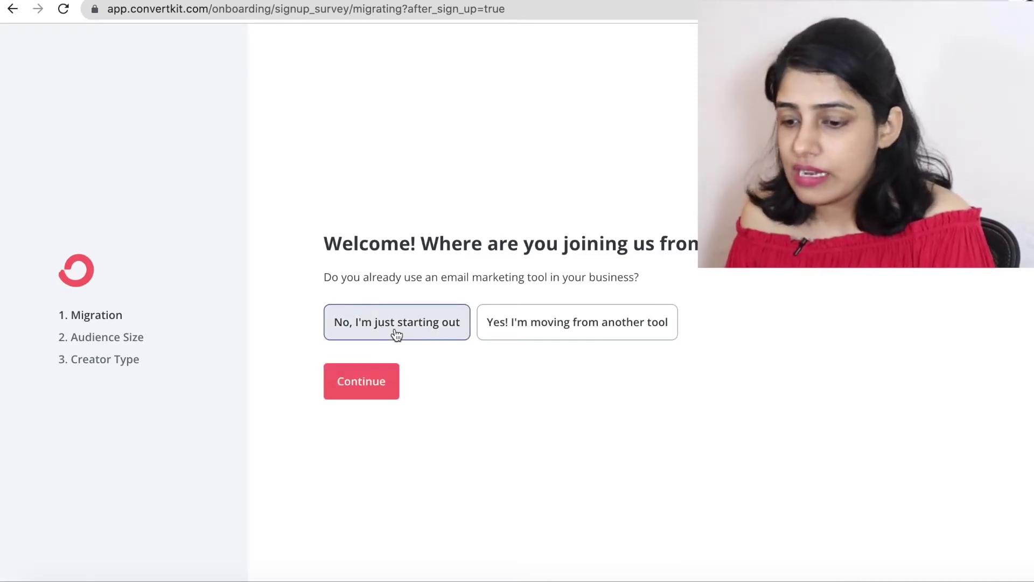
pyautogui.click(354, 392)
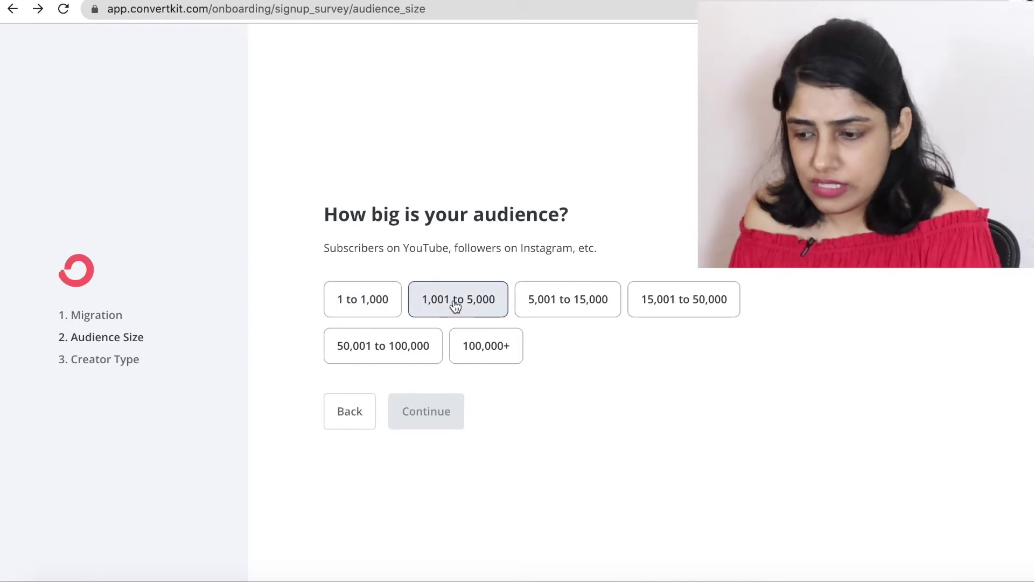
pyautogui.click(612, 305)
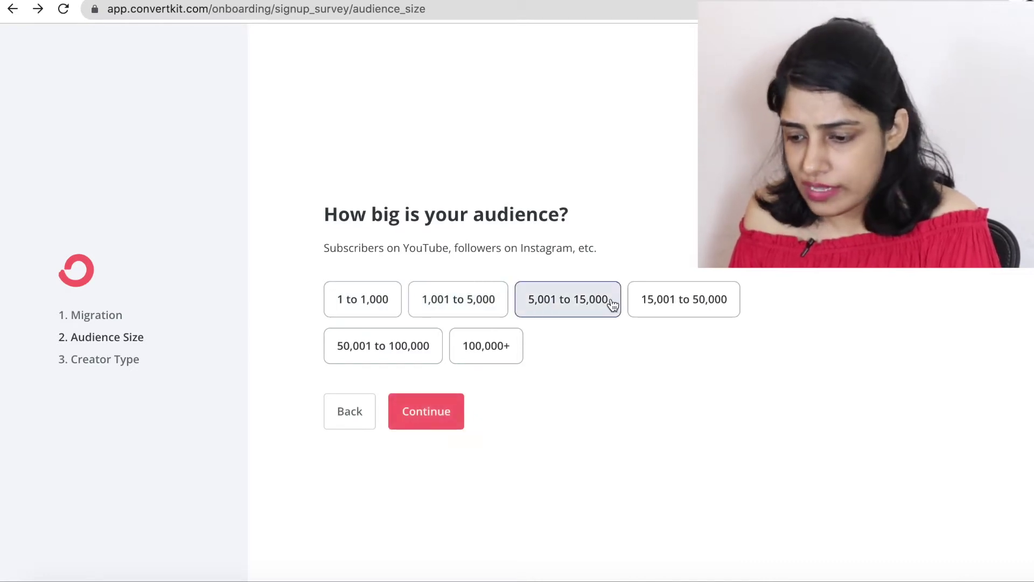
pyautogui.click(440, 419)
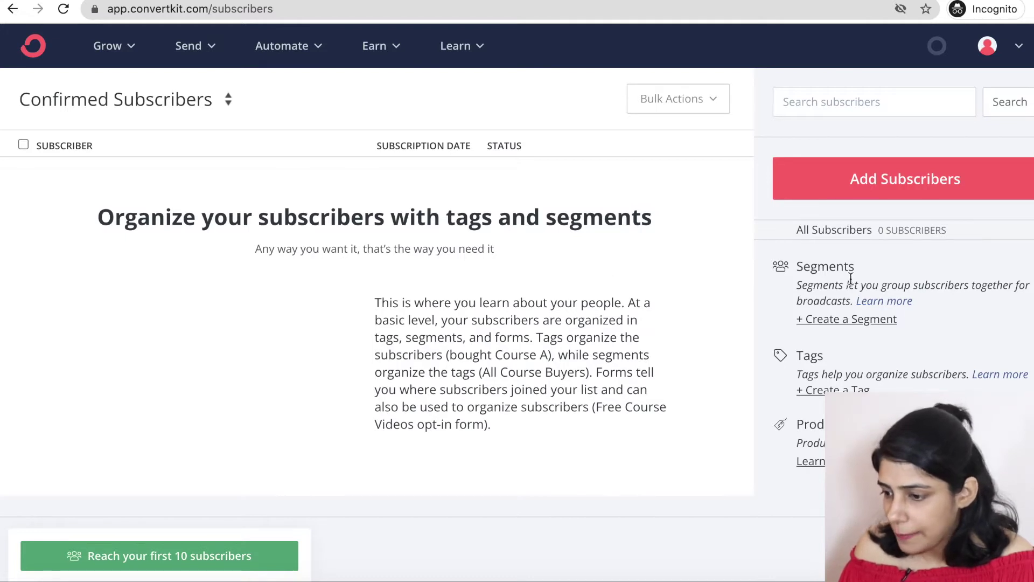
# Start adding subscribers and create a tag named Registration.
pyautogui.click(851, 190)
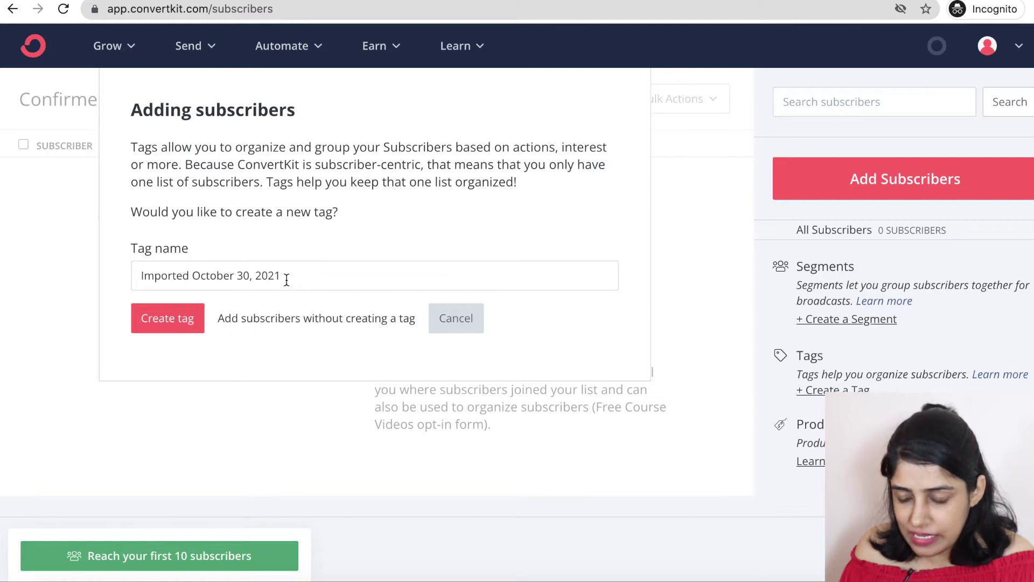
pyautogui.moveTo(293, 281); pyautogui.dragTo(123, 271)
pyautogui.write('Registration')
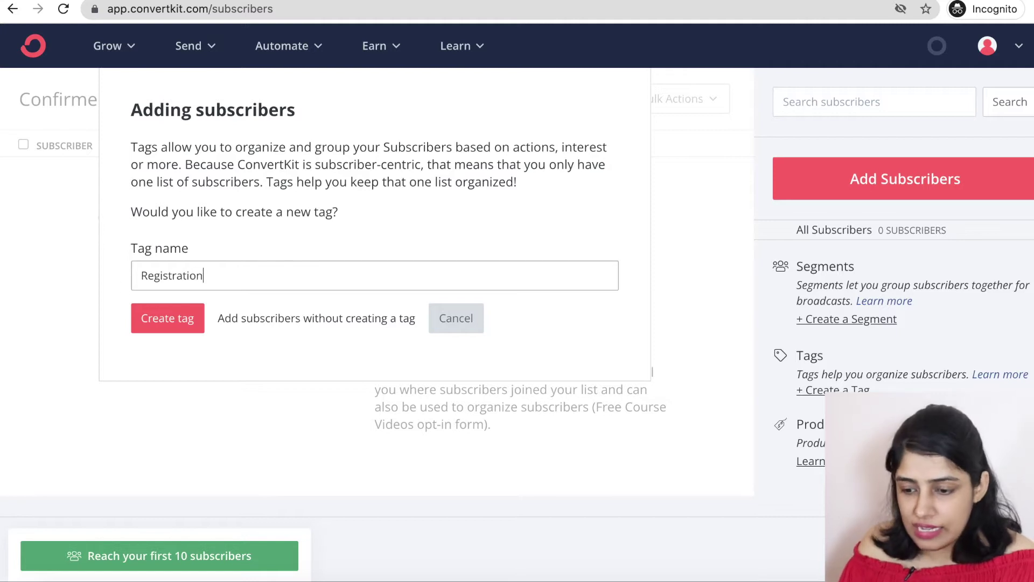
pyautogui.click(185, 318)
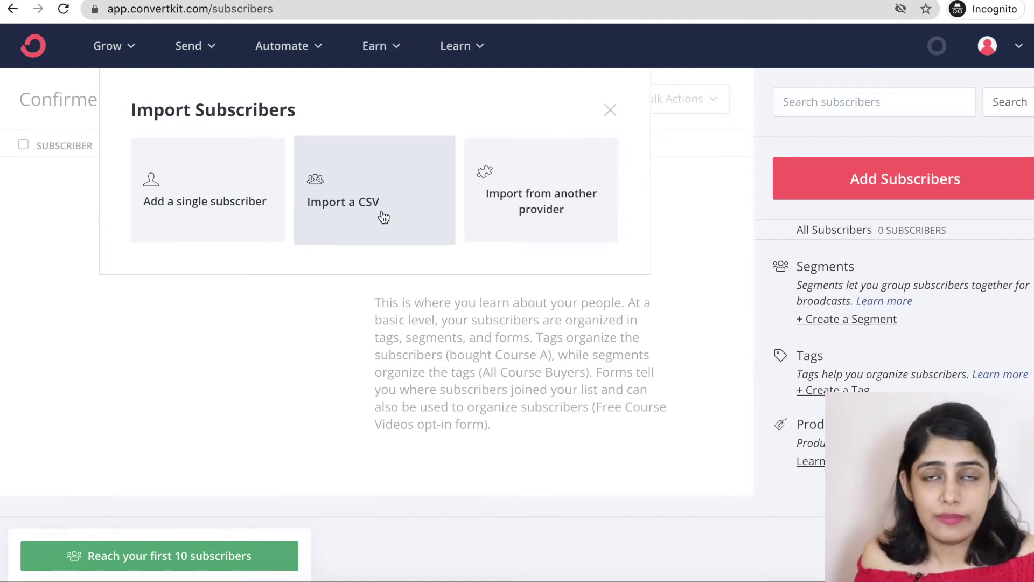
# Add a single subscriber with a first name and autofilled e-mail, tagged Registration.
pyautogui.click(255, 195)
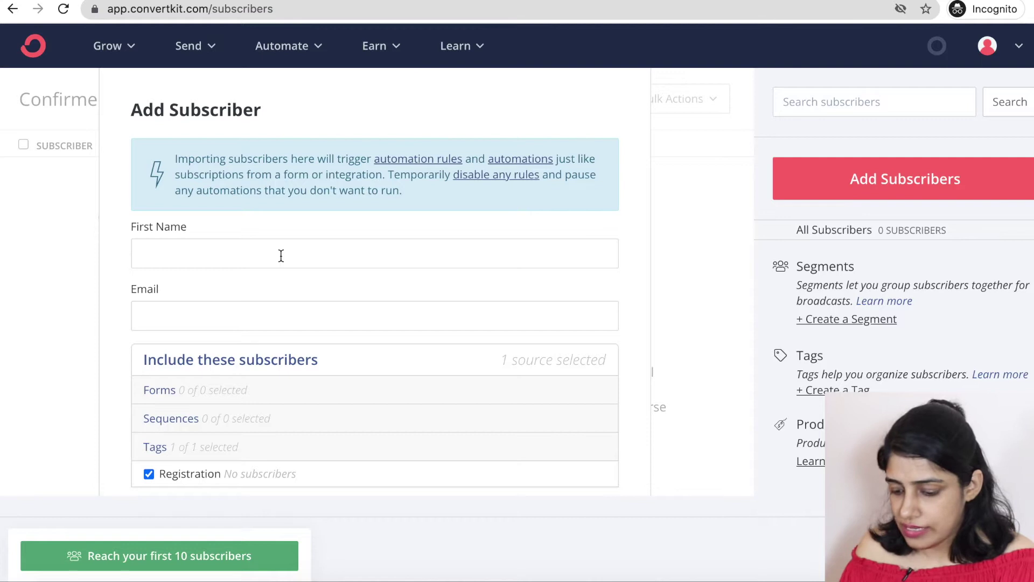
pyautogui.click(281, 256)
pyautogui.write('siya')
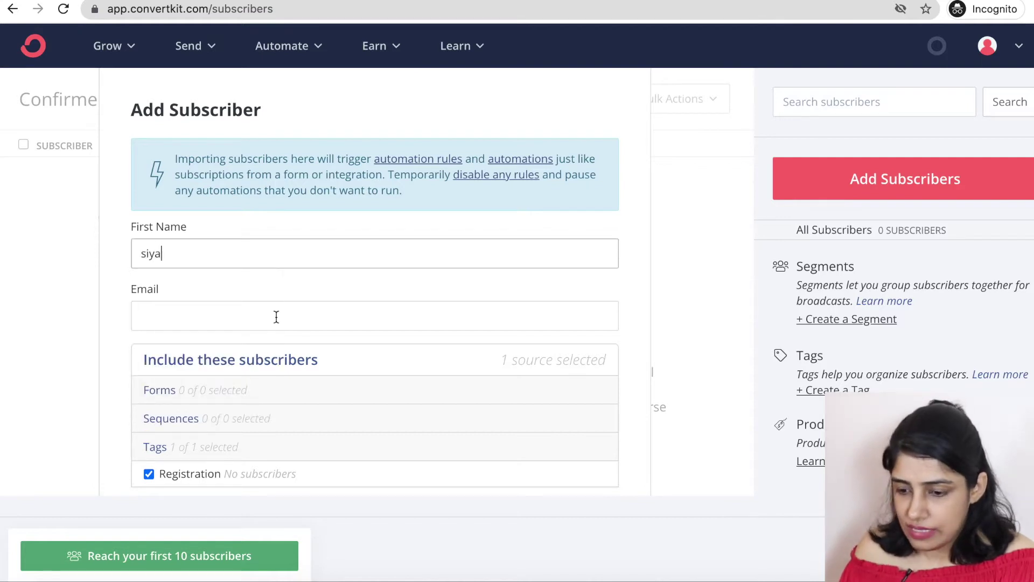
pyautogui.click(276, 316)
pyautogui.write('siy')
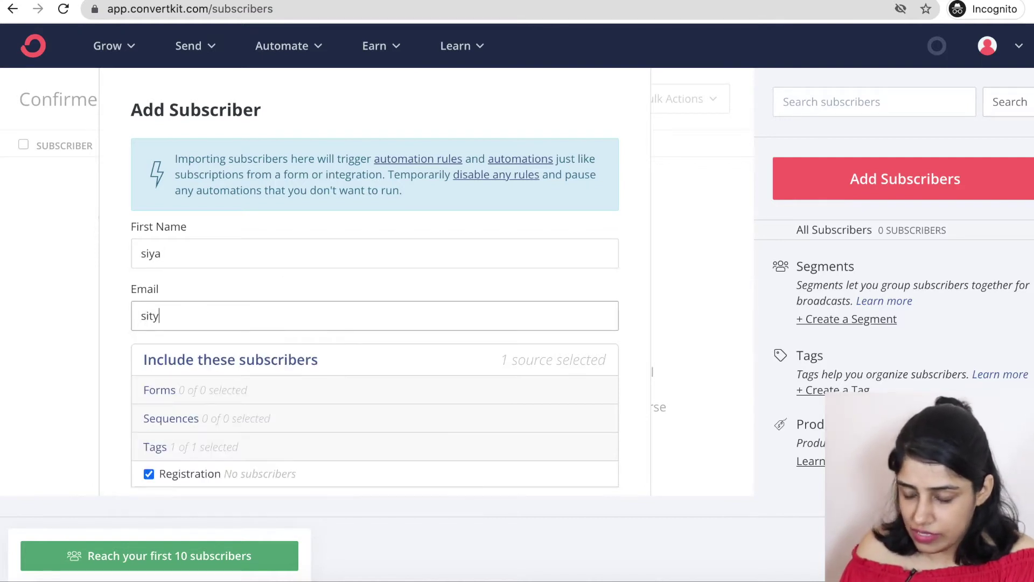
pyautogui.press('Down')
pyautogui.press('Return')
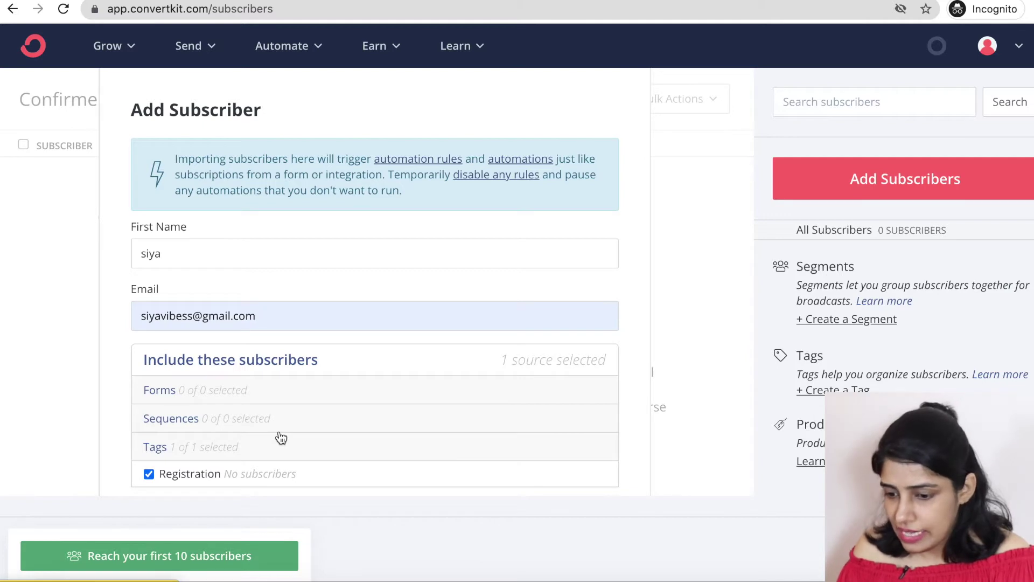
pyautogui.scroll(-2, 407, 389)
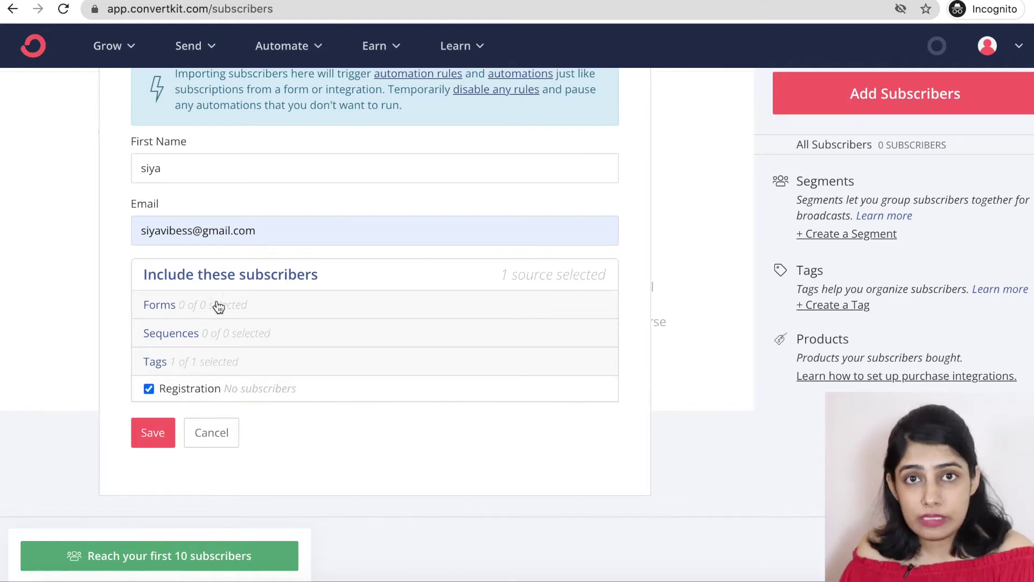
pyautogui.click(149, 391)
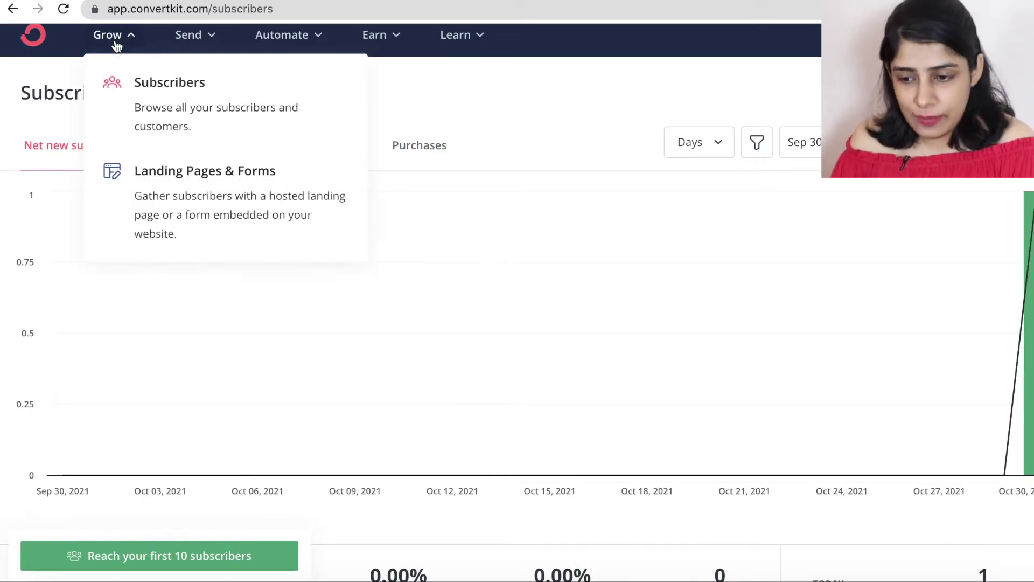
# Start a new landing page and scroll the template gallery back to Abbey and Academy.
pyautogui.click(189, 184)
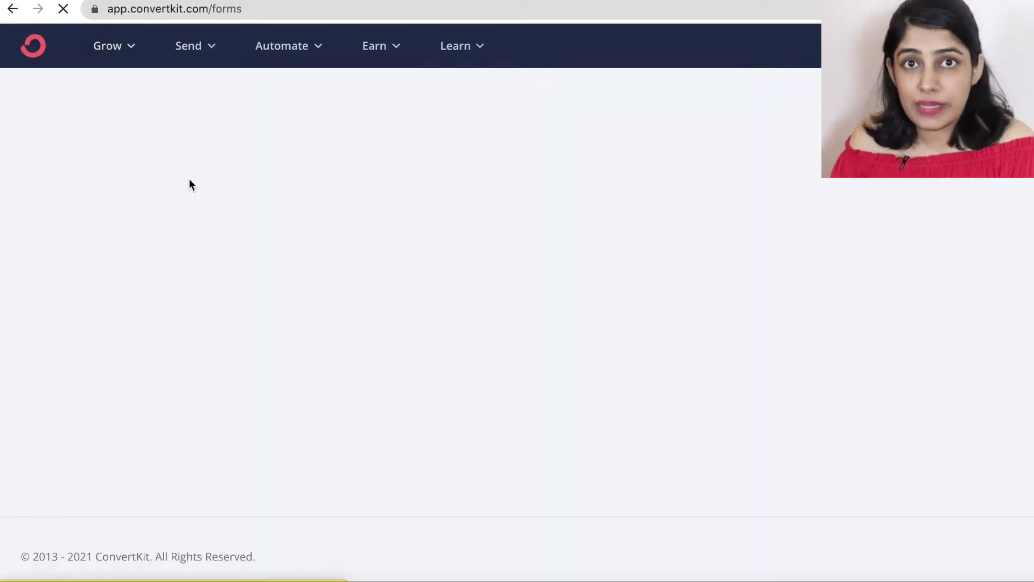
pyautogui.scroll(-3, 396, 279)
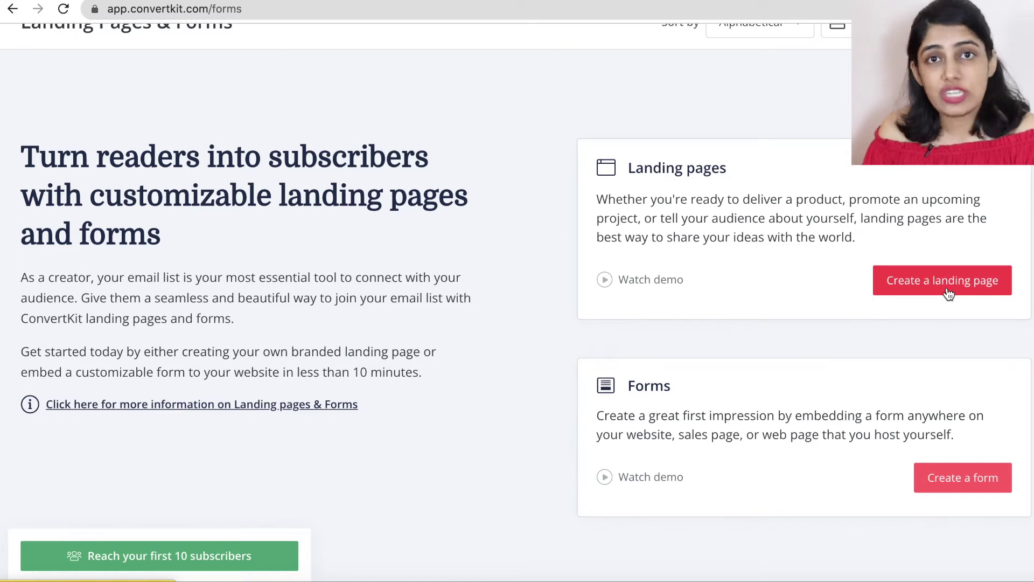
pyautogui.click(949, 293)
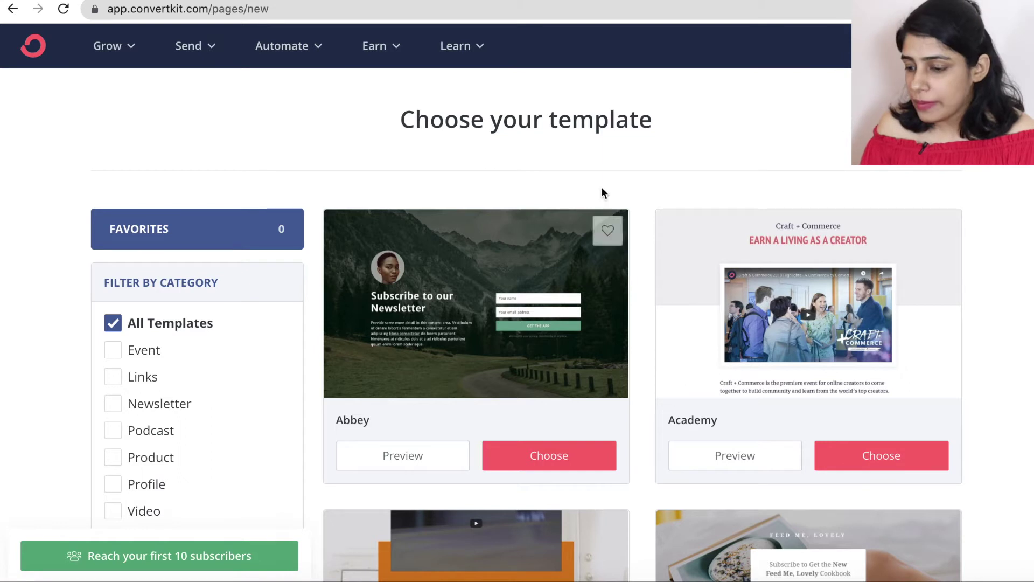
pyautogui.scroll(-3, 644, 292)
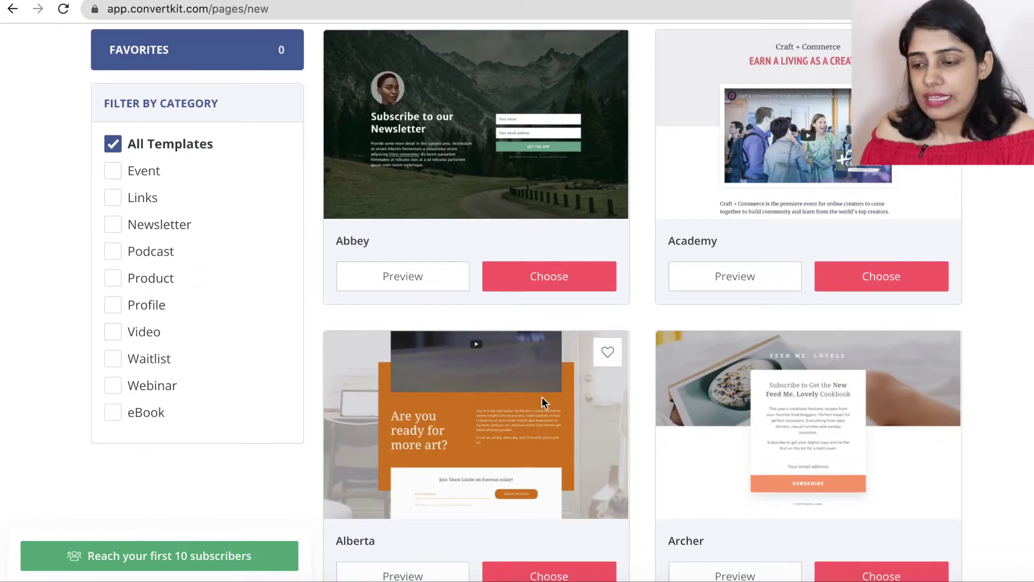
pyautogui.scroll(-1, 541, 395)
pyautogui.scroll(1, 542, 393)
pyautogui.scroll(-5, 613, 429)
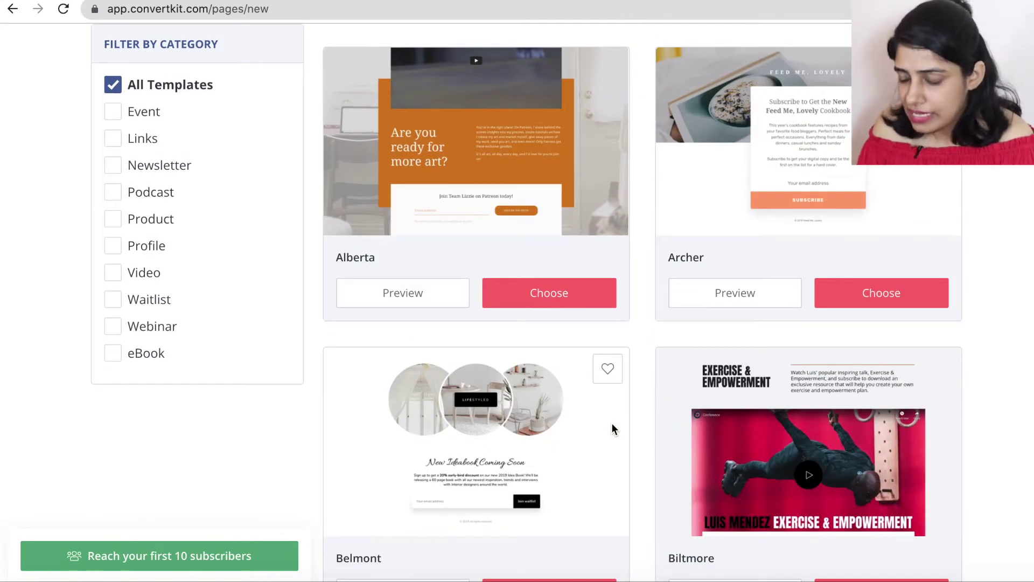
pyautogui.scroll(-3, 612, 422)
pyautogui.scroll(9, 557, 396)
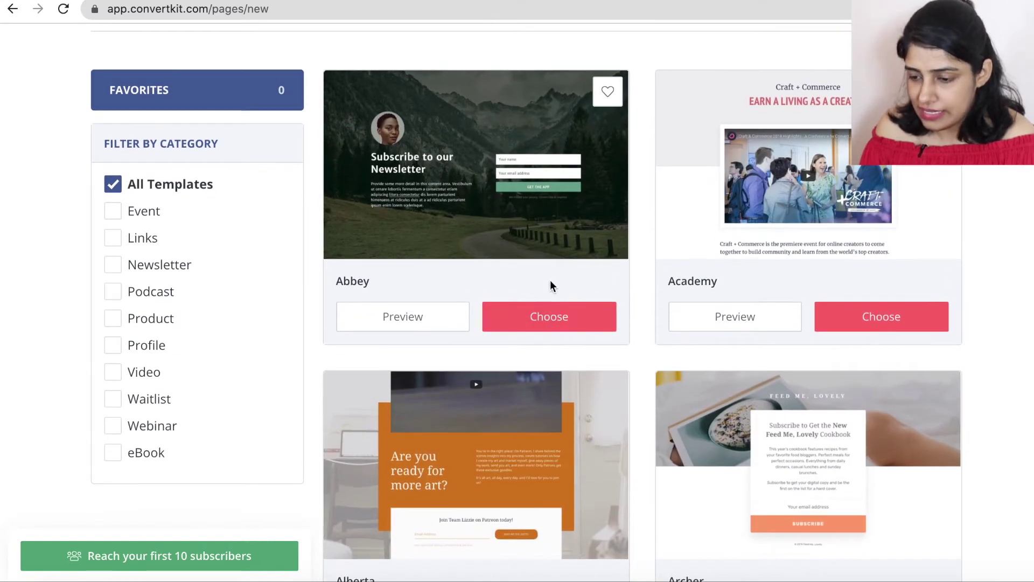
# Choose the Abbey template and swap its round portrait for an Unsplash apple photo.
pyautogui.click(550, 312)
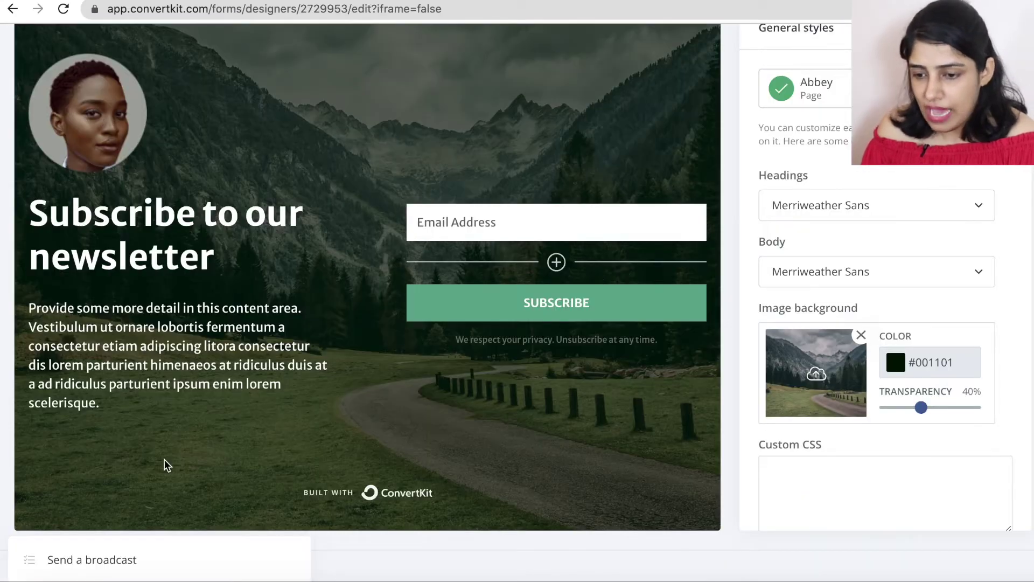
pyautogui.click(108, 111)
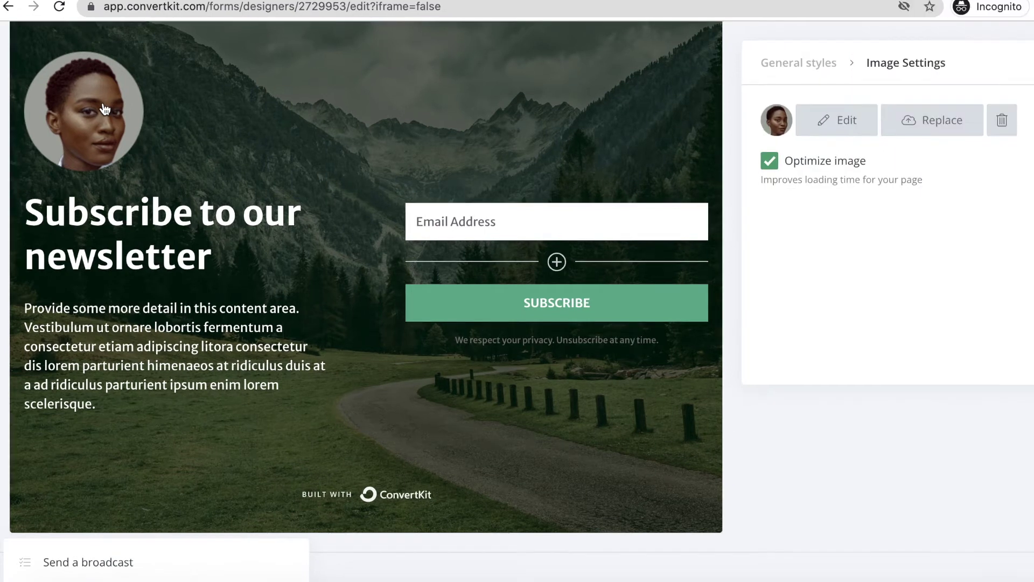
pyautogui.click(847, 121)
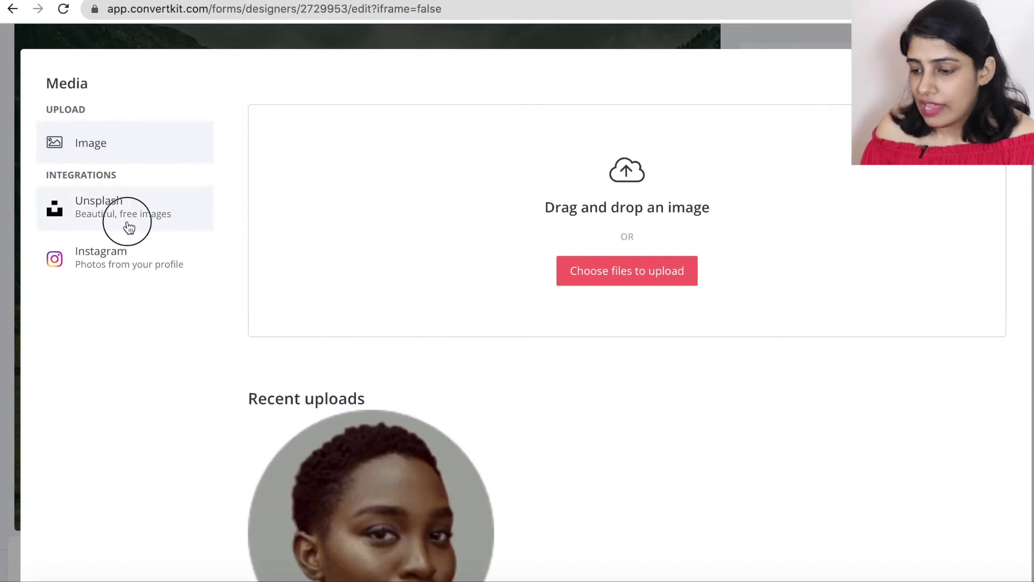
pyautogui.click(129, 227)
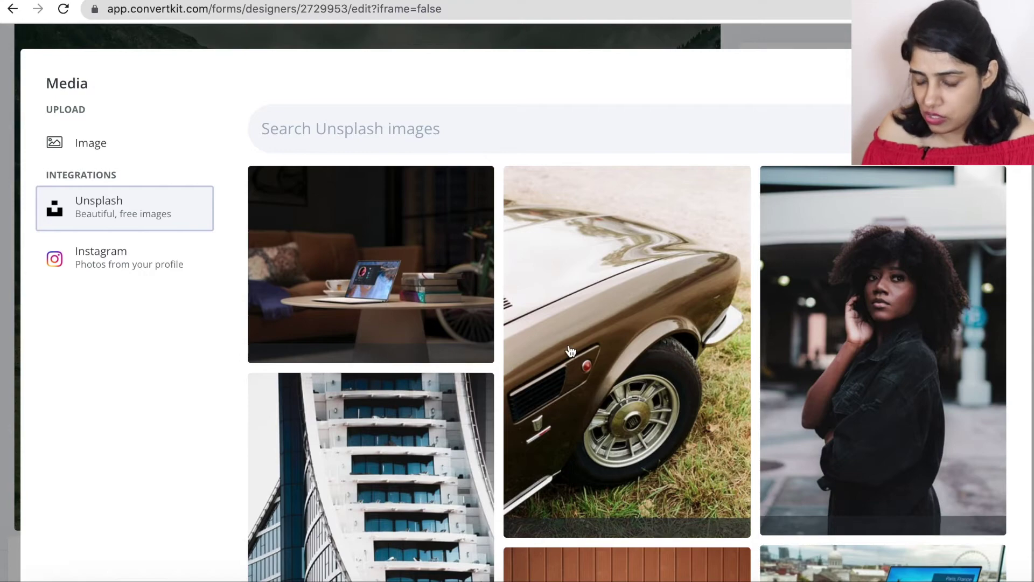
pyautogui.scroll(-10, 570, 351)
pyautogui.scroll(-15, 570, 351)
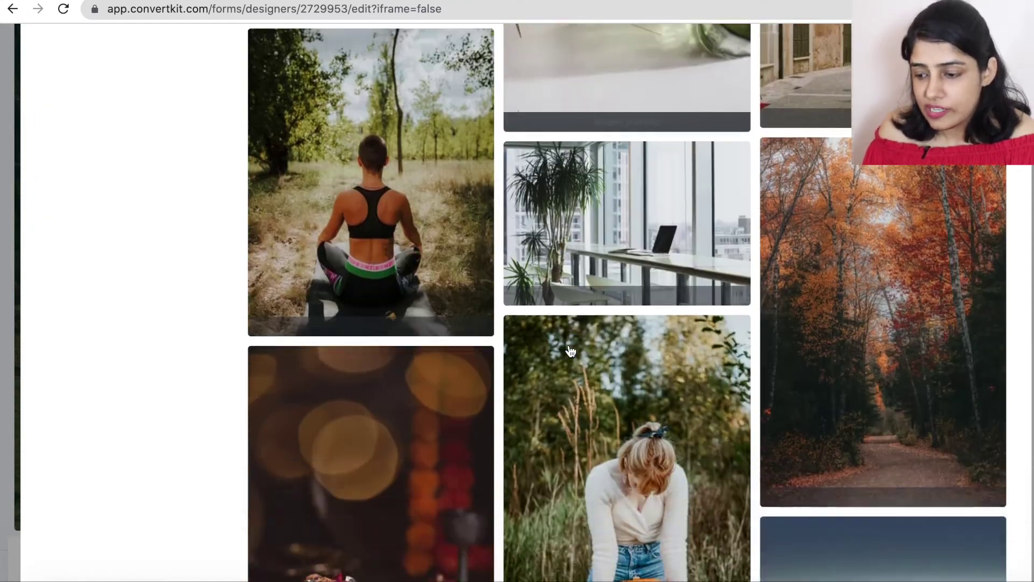
pyautogui.scroll(-8, 570, 350)
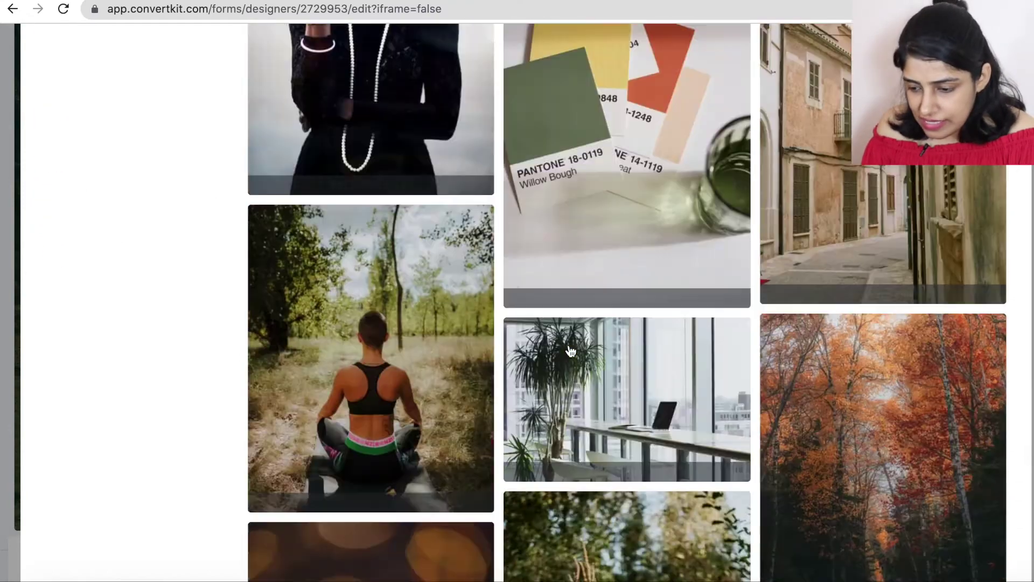
pyautogui.scroll(20, 452, 85)
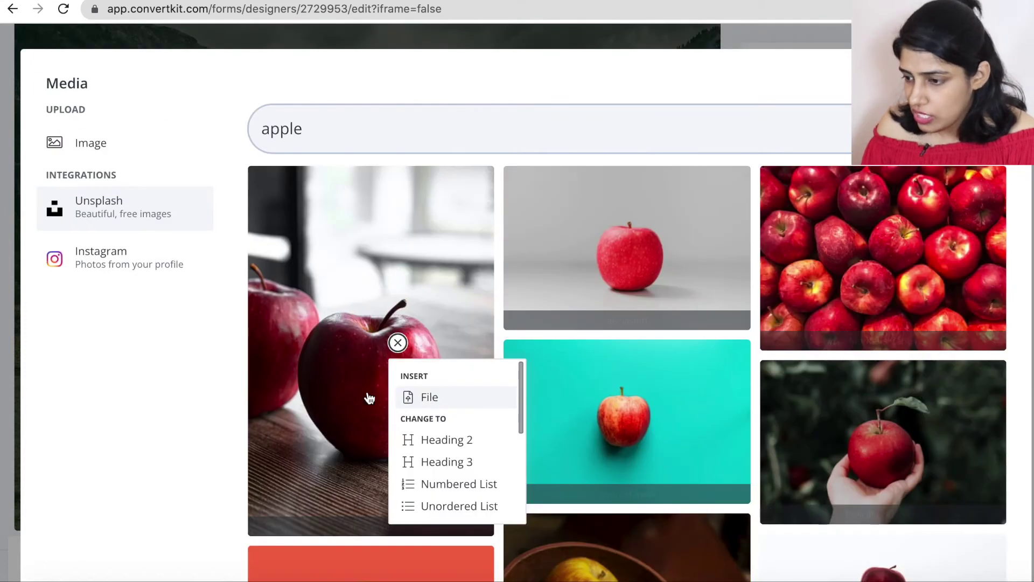
pyautogui.click(345, 385)
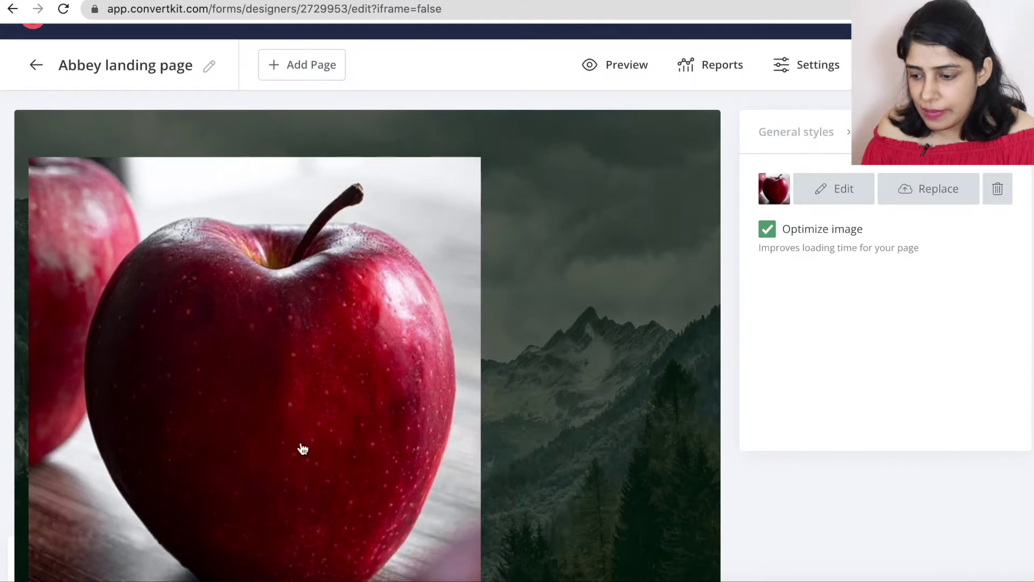
# Delete the mountain background photo in the page's general styles.
pyautogui.scroll(-5, 302, 369)
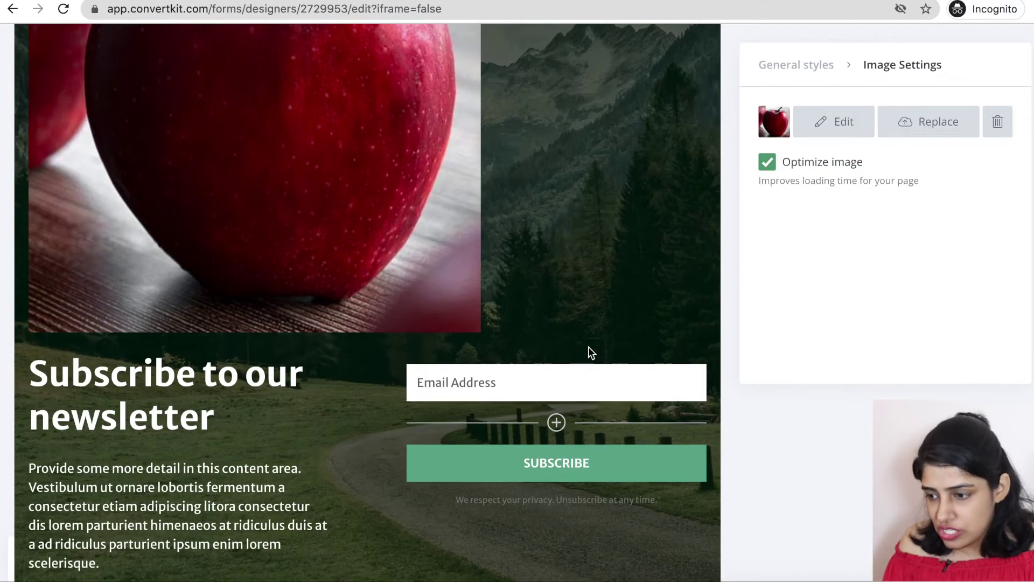
pyautogui.click(799, 73)
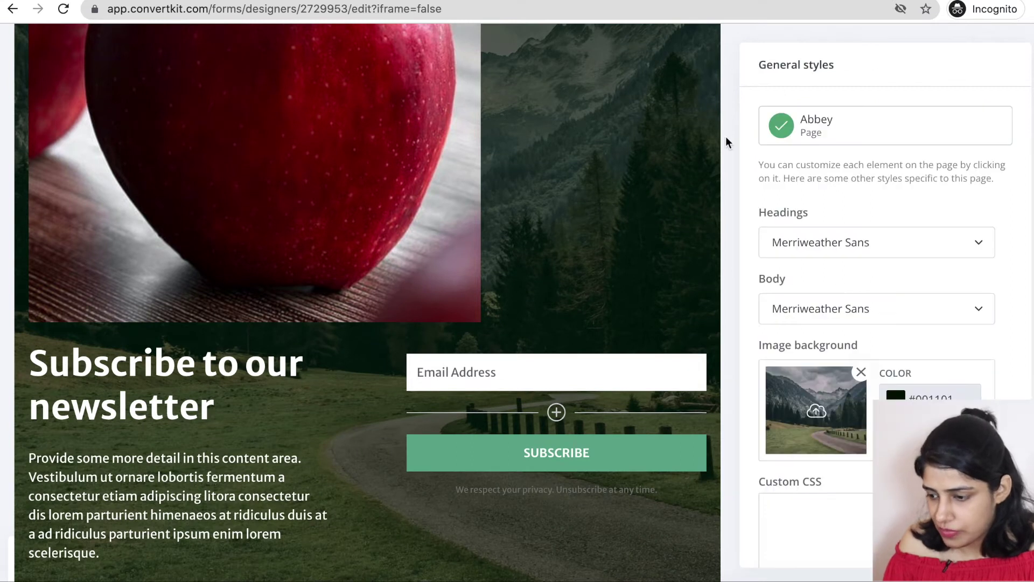
pyautogui.scroll(-3, 639, 218)
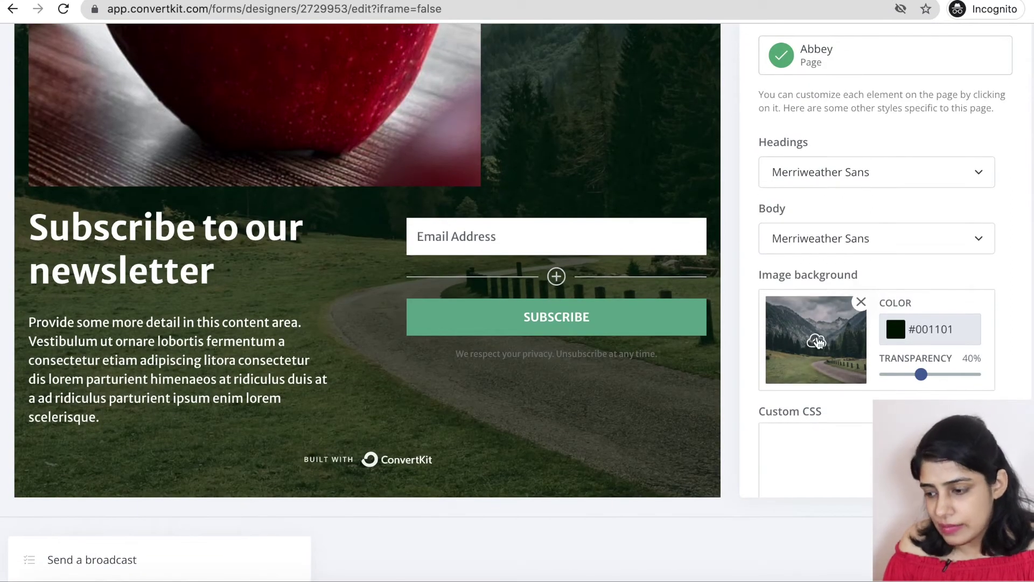
pyautogui.click(860, 302)
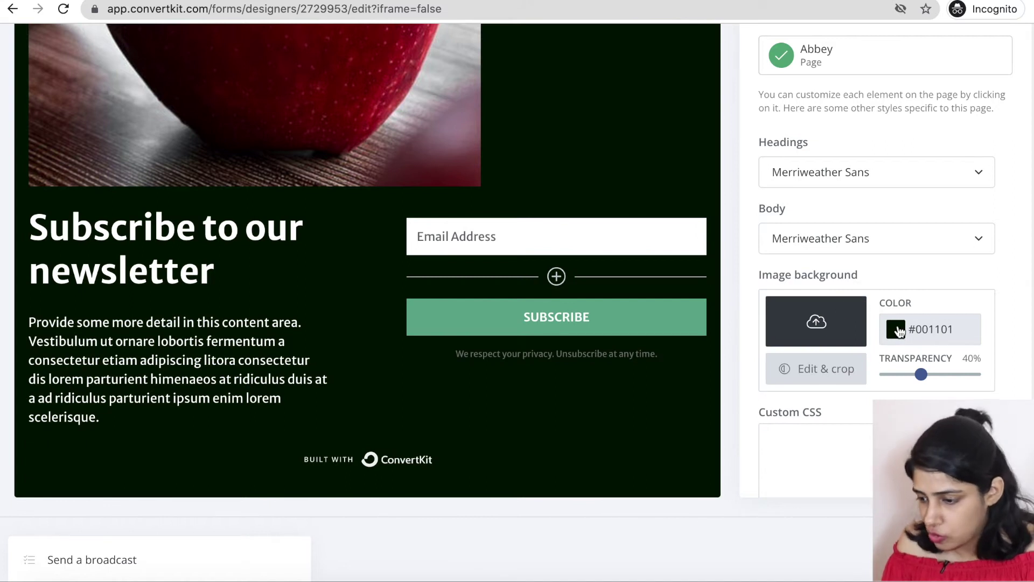
# Set the page background colour to solid purple #5151AB.
pyautogui.click(897, 327)
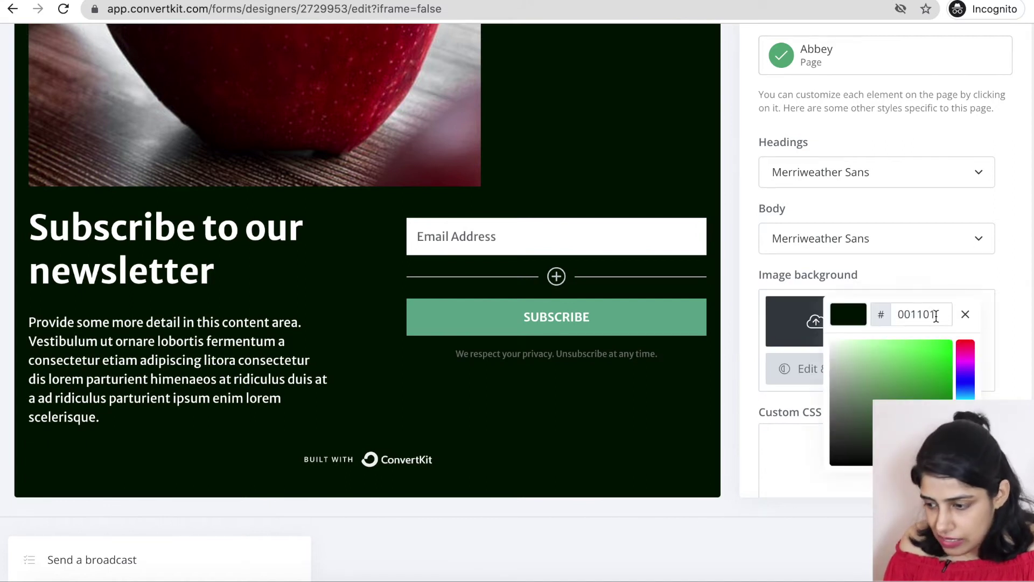
pyautogui.moveTo(901, 314); pyautogui.dragTo(942, 313)
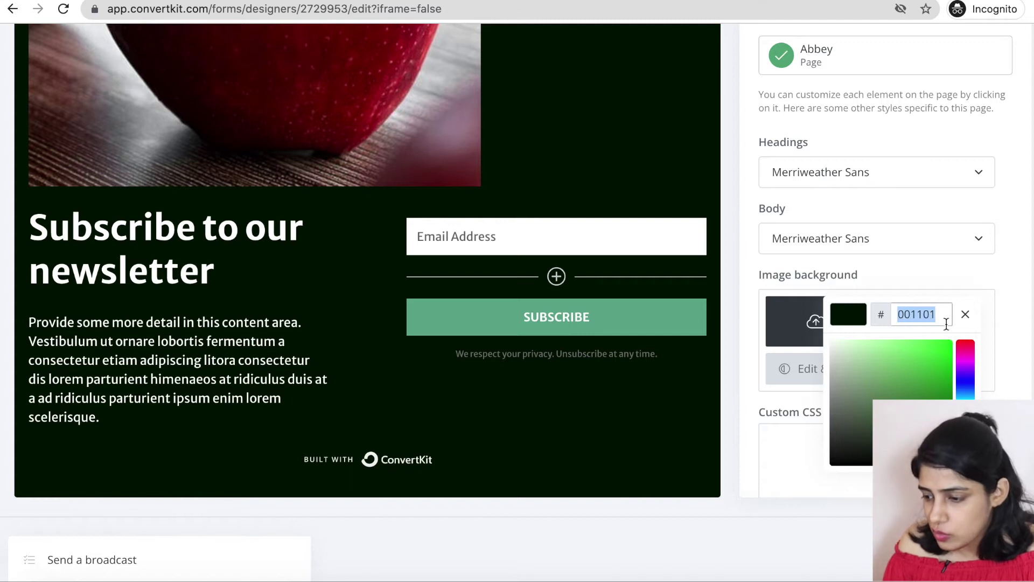
pyautogui.click(969, 380)
pyautogui.click(896, 370)
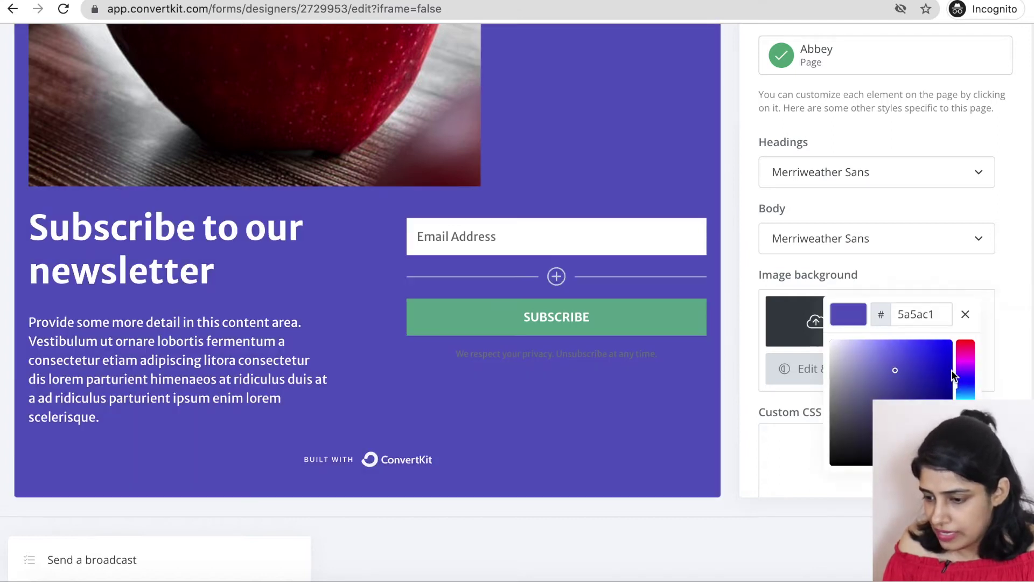
pyautogui.moveTo(896, 370)
pyautogui.mouseDown()
pyautogui.moveTo(1003, 398)
pyautogui.moveTo(958, 421)
pyautogui.moveTo(950, 381)
pyautogui.mouseUp()
pyautogui.click(753, 536)
# Give the SUBSCRIBE button a near-black #0B0709 background.
pyautogui.scroll(1, 592, 404)
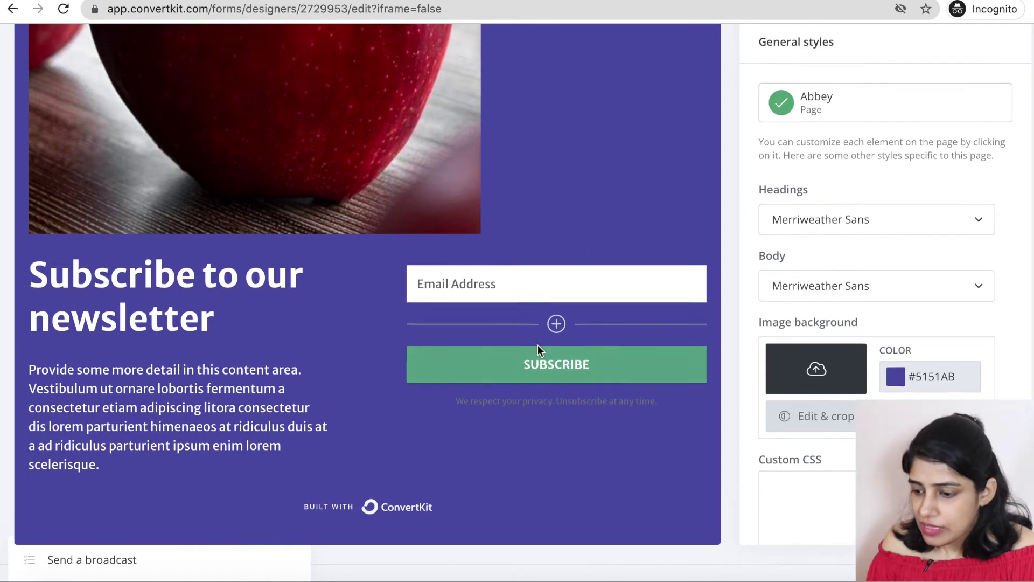
pyautogui.click(655, 366)
pyautogui.click(773, 208)
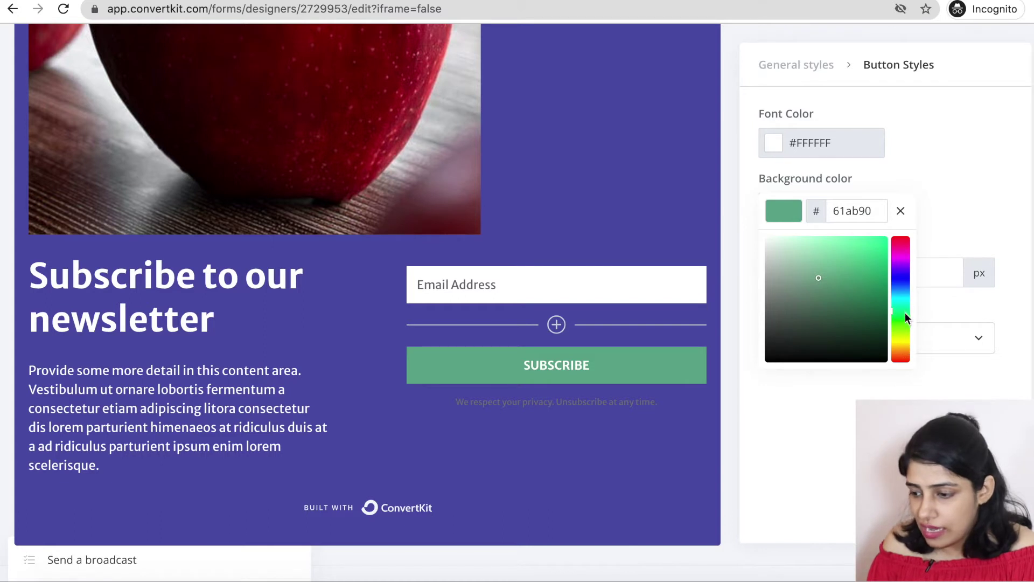
pyautogui.click(907, 257)
pyautogui.moveTo(907, 256); pyautogui.dragTo(907, 249)
pyautogui.click(780, 354)
pyautogui.click(809, 360)
pyautogui.click(813, 377)
# Set the SUBSCRIBE button's font colour to light grey #DADEE9.
pyautogui.click(779, 146)
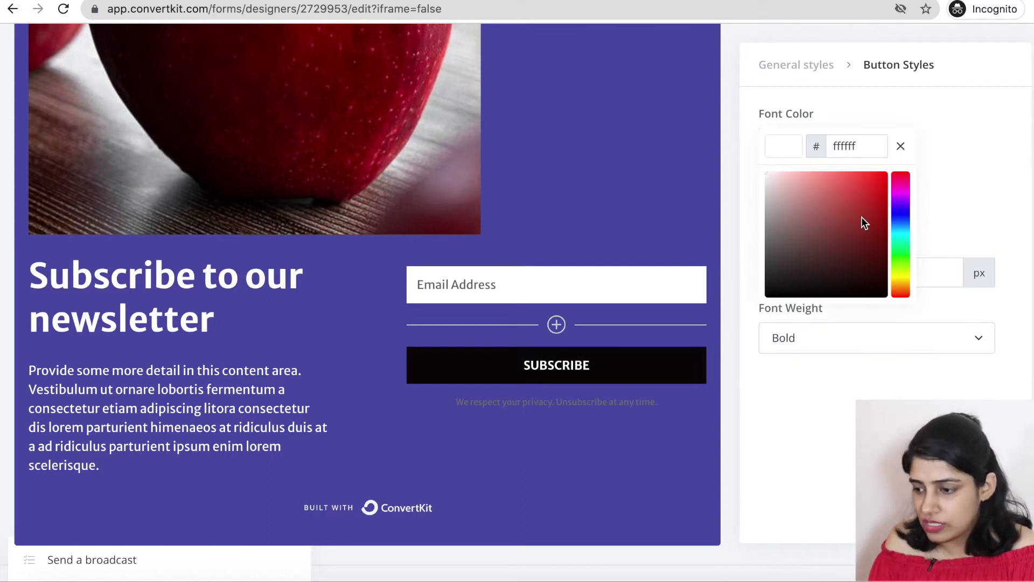
pyautogui.click(232, 334)
pyautogui.scroll(3, 232, 334)
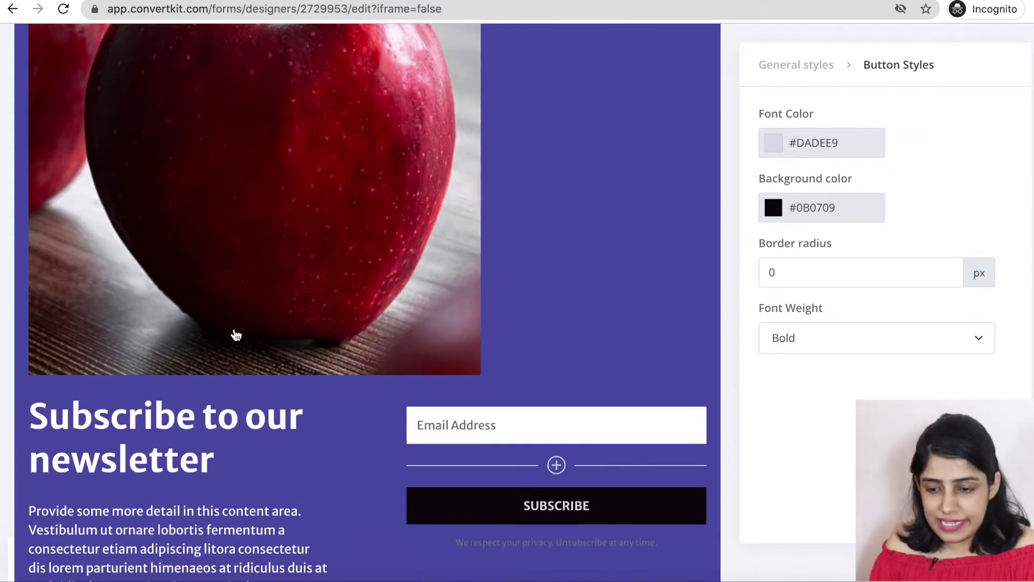
pyautogui.scroll(-3, 143, 414)
pyautogui.moveTo(219, 340); pyautogui.dragTo(38, 281)
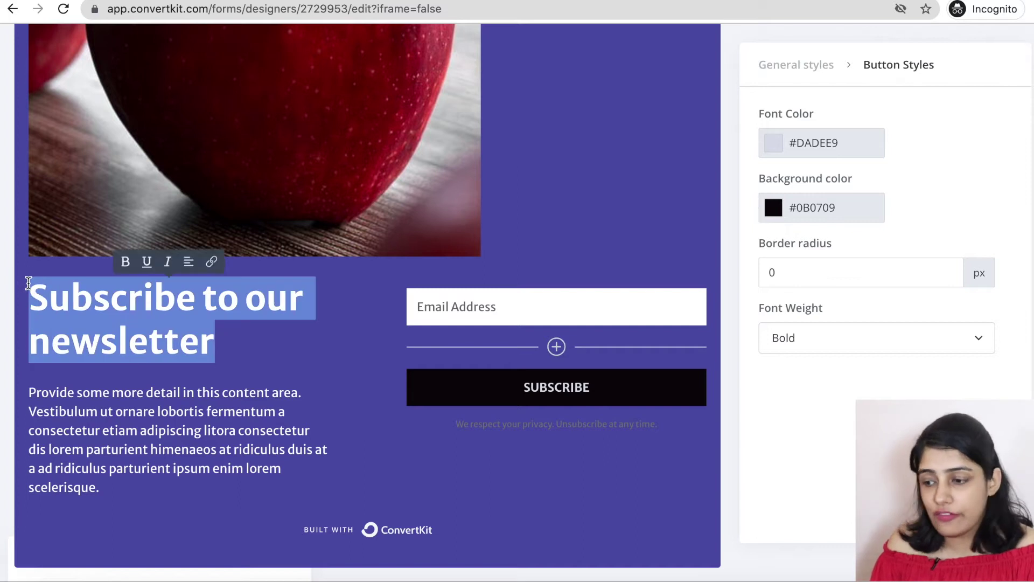
# Change the button to DOWNLOAD NOW!, the headline to DOWNLOAD CHECKLIST, and the body to 'Custom made checklist for food bloggers'.
pyautogui.click(596, 389)
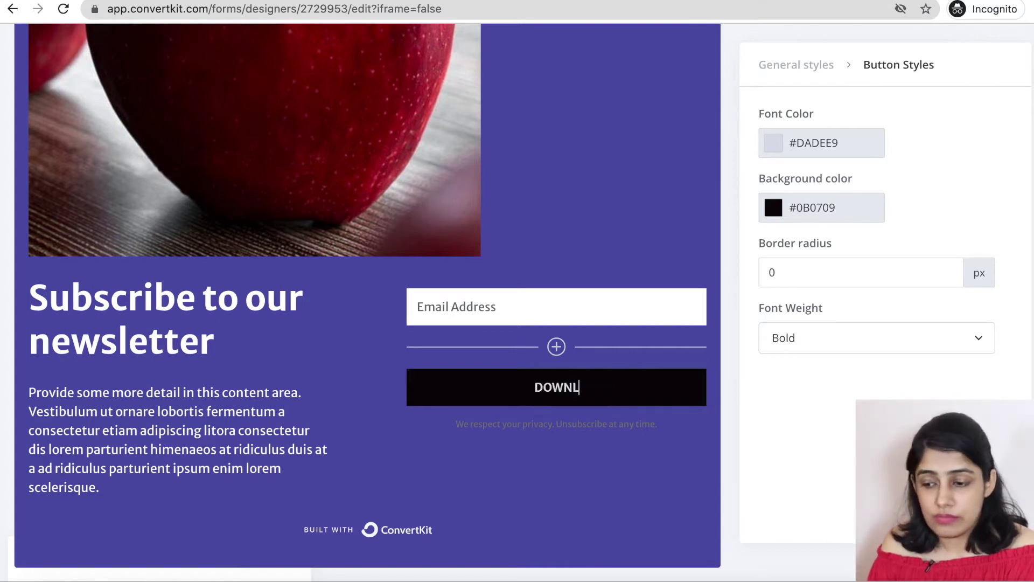
pyautogui.write('NOW!')
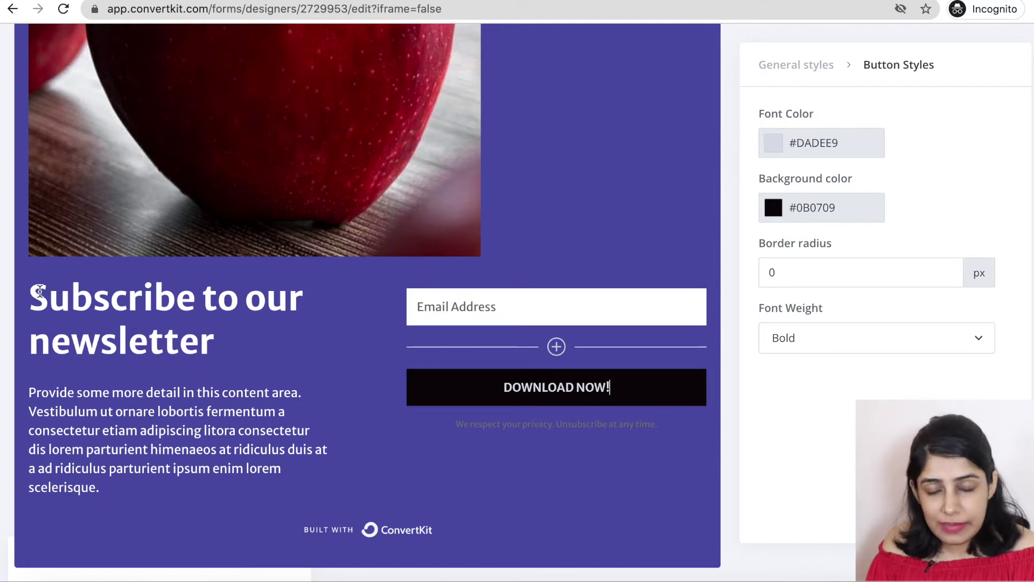
pyautogui.click(40, 292)
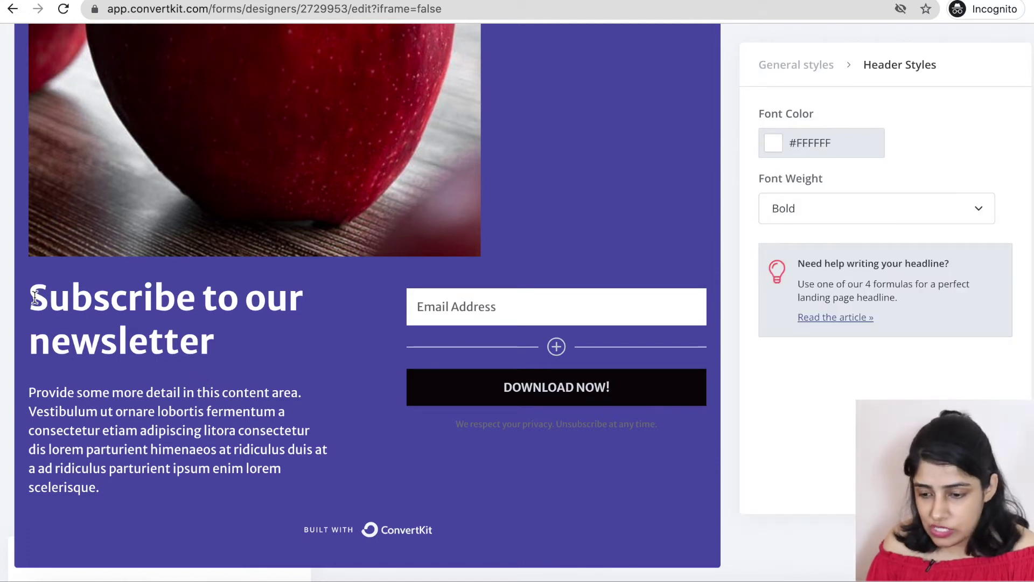
pyautogui.moveTo(34, 295); pyautogui.dragTo(215, 342)
pyautogui.write('DOWN')
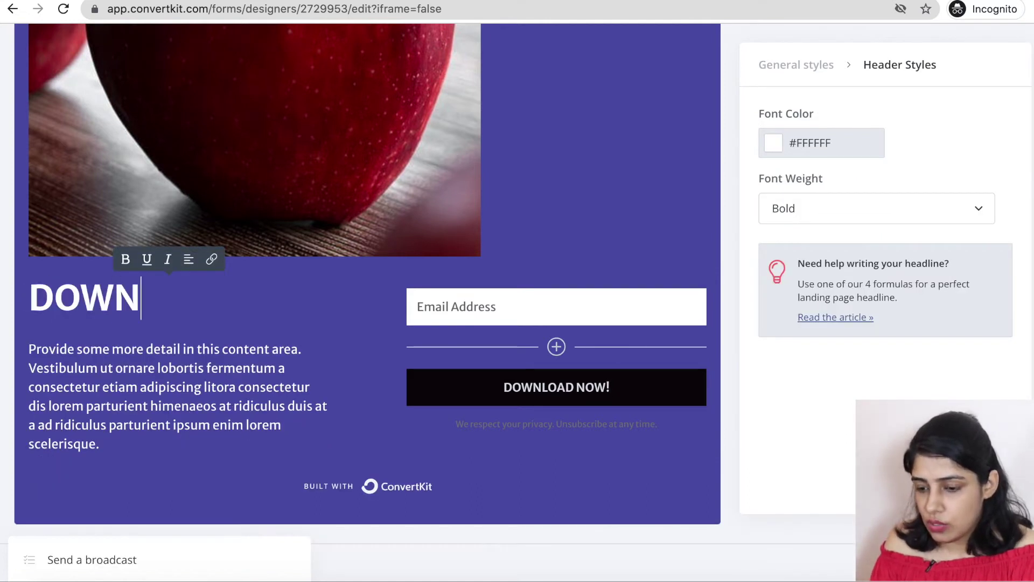
pyautogui.write('LOAD ')
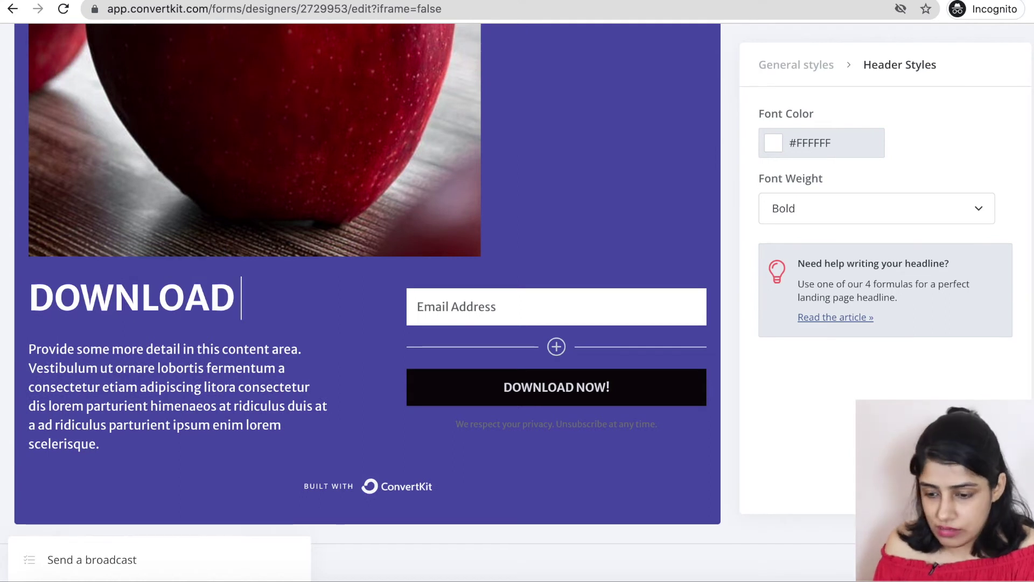
pyautogui.write('CHECKLIST')
pyautogui.moveTo(98, 487); pyautogui.dragTo(33, 398)
pyautogui.write('Custom made checklist for food bloggers..')
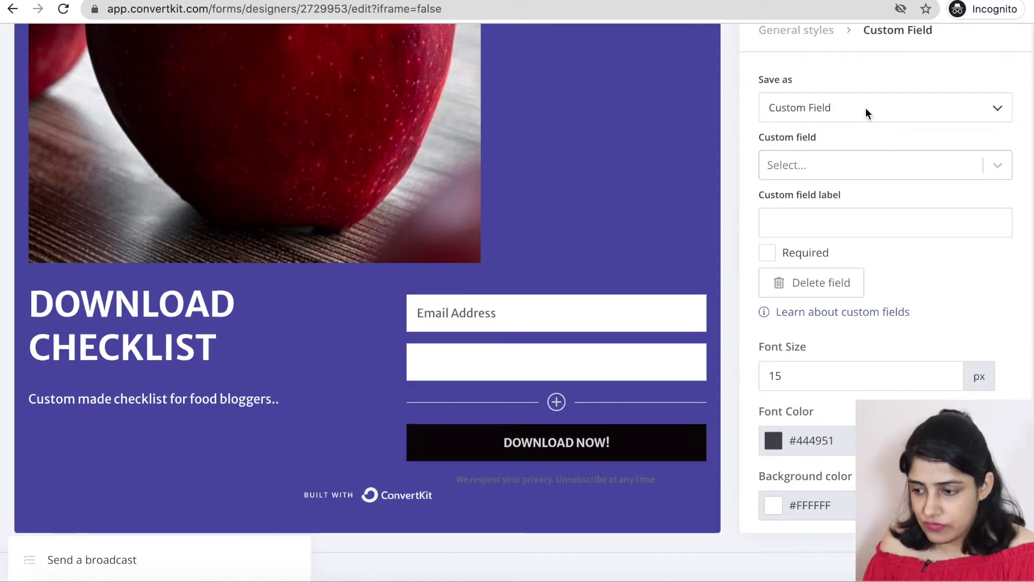
# Save the new field's answer as the First Name custom field.
pyautogui.click(865, 108)
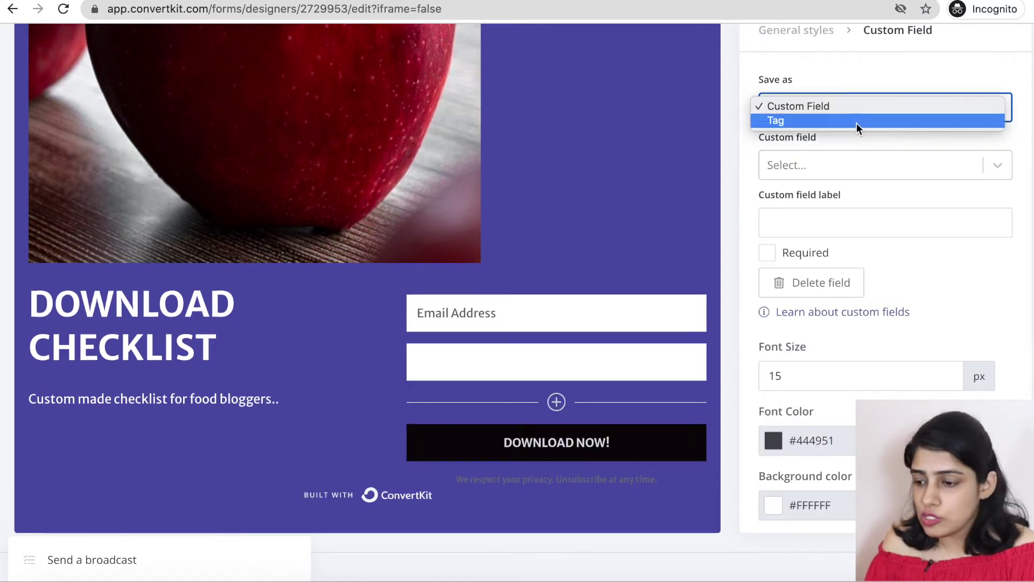
pyautogui.click(856, 122)
pyautogui.click(863, 115)
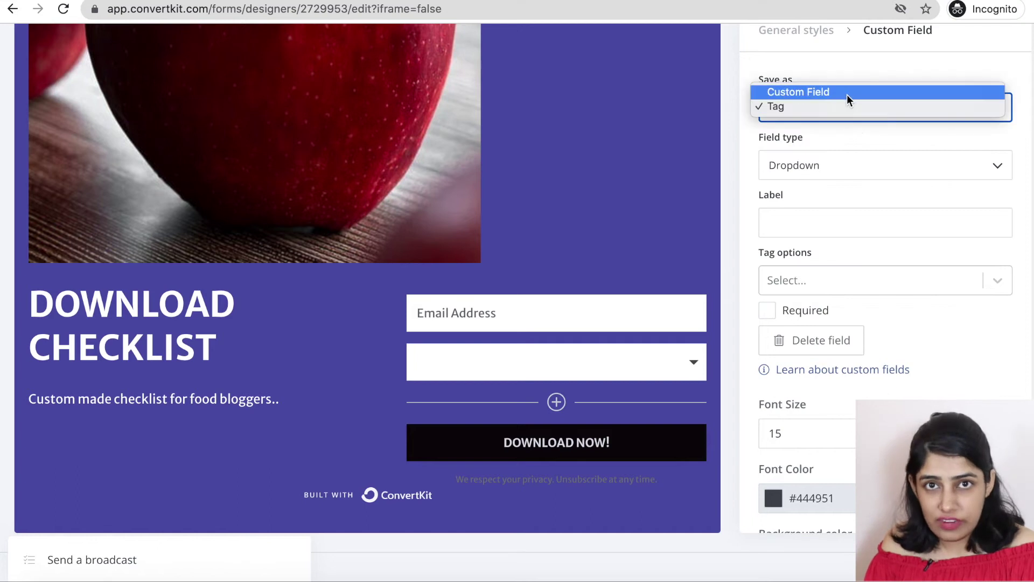
pyautogui.click(846, 92)
pyautogui.click(813, 173)
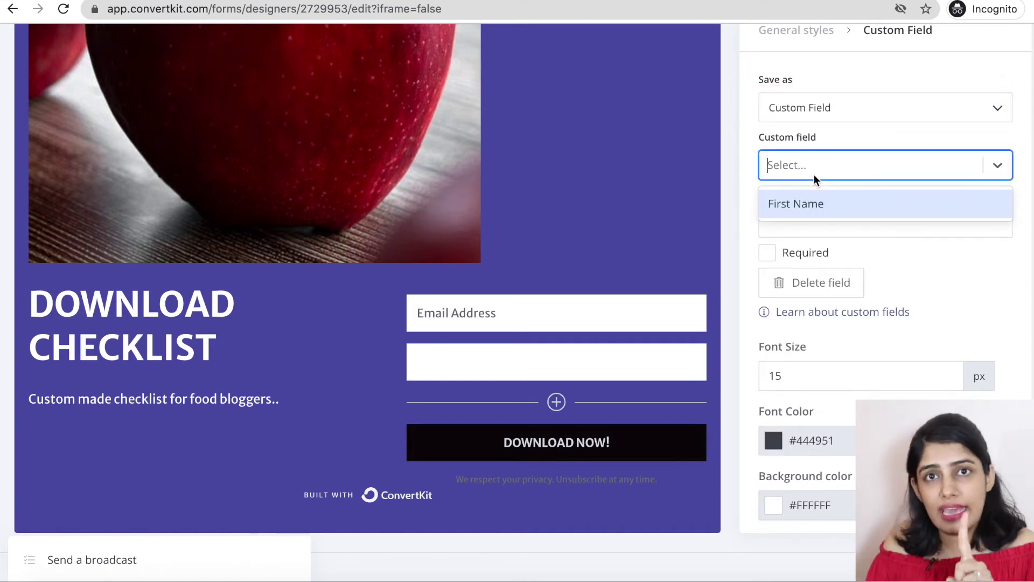
pyautogui.click(812, 205)
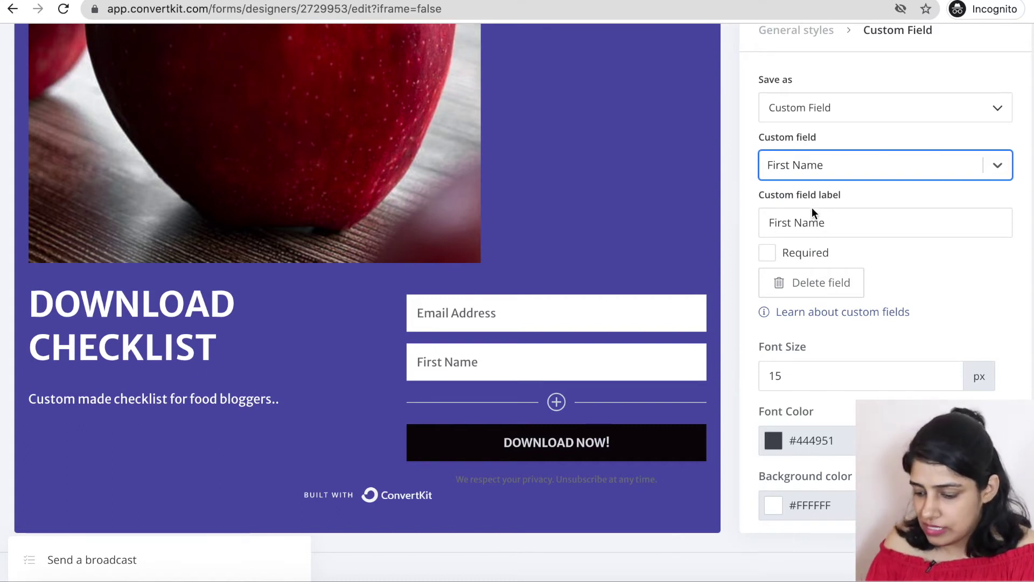
# Change the field's label to Full Name.
pyautogui.moveTo(800, 222); pyautogui.dragTo(753, 222)
pyautogui.press('BackSpace')
pyautogui.write('Full')
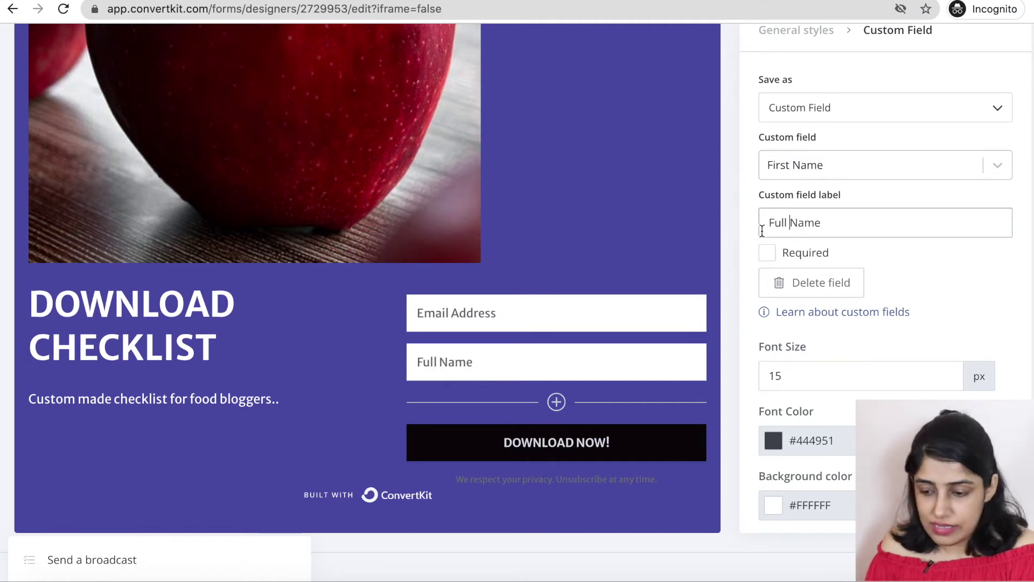
pyautogui.click(965, 312)
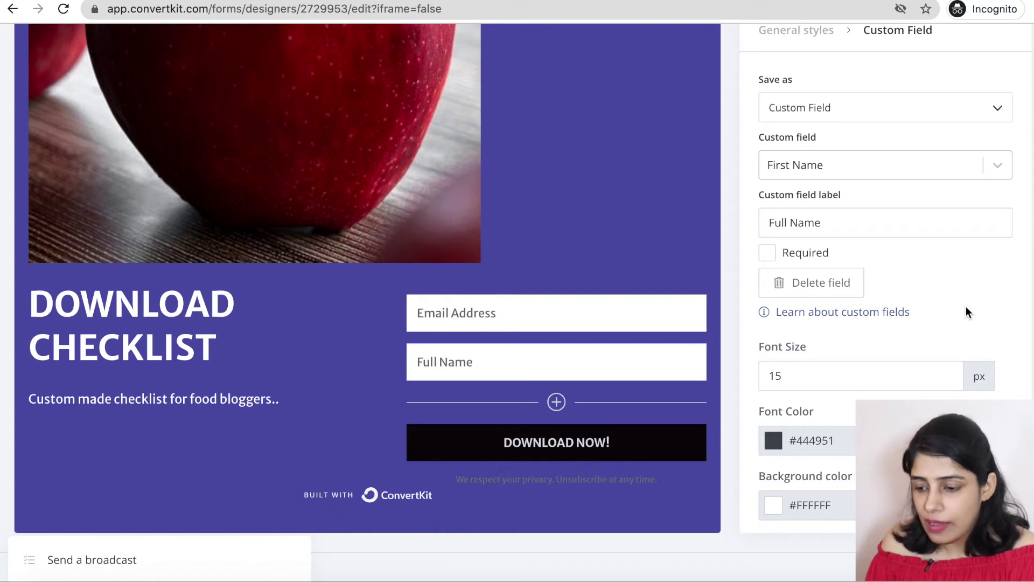
pyautogui.scroll(-1, 966, 307)
pyautogui.scroll(1, 965, 307)
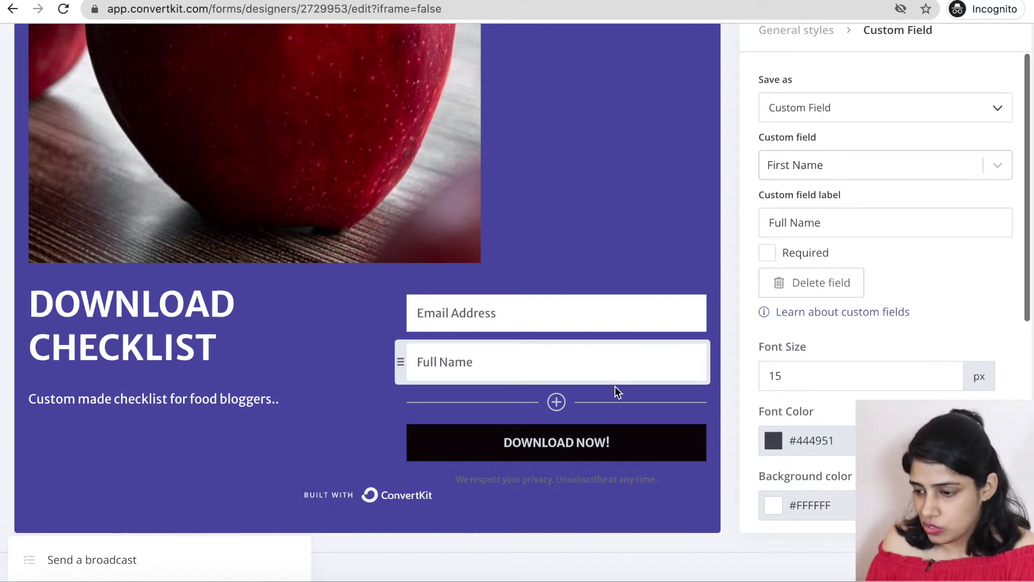
# Add a third field below Full Name, saved as a checkbox Tag offering Registration, labelled 'Choose Tag'.
pyautogui.click(557, 401)
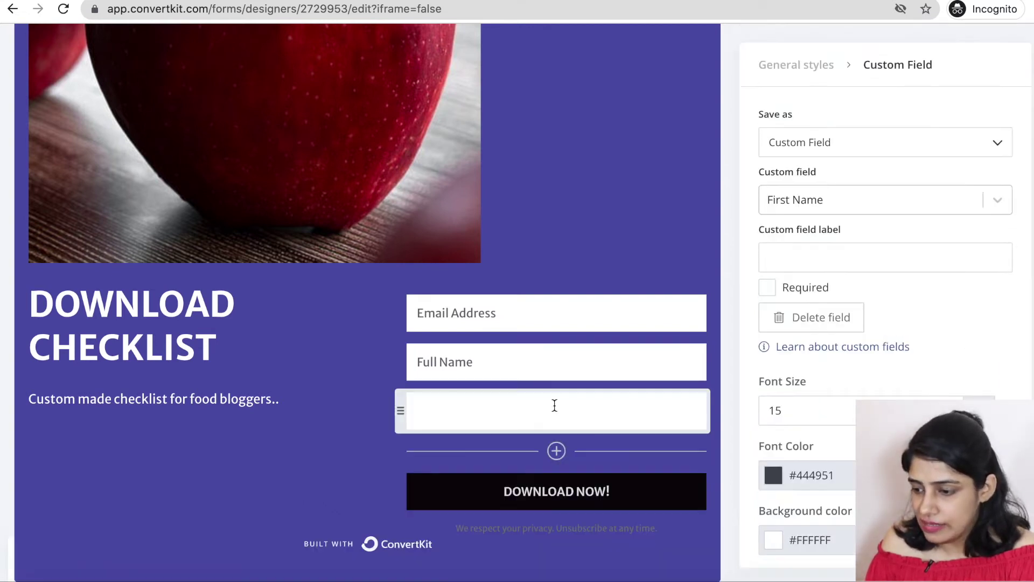
pyautogui.click(851, 142)
pyautogui.click(846, 155)
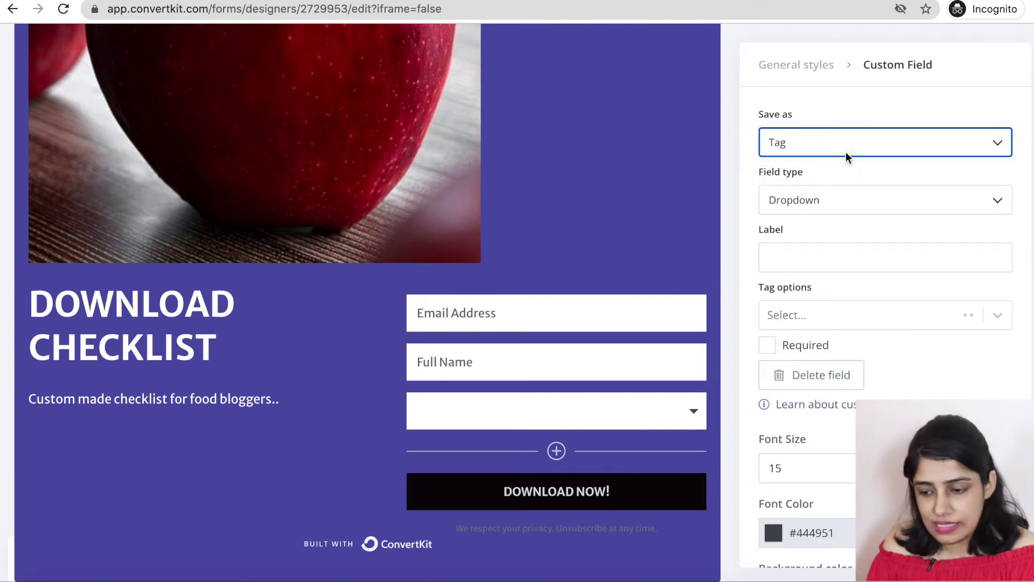
pyautogui.click(844, 201)
pyautogui.click(839, 218)
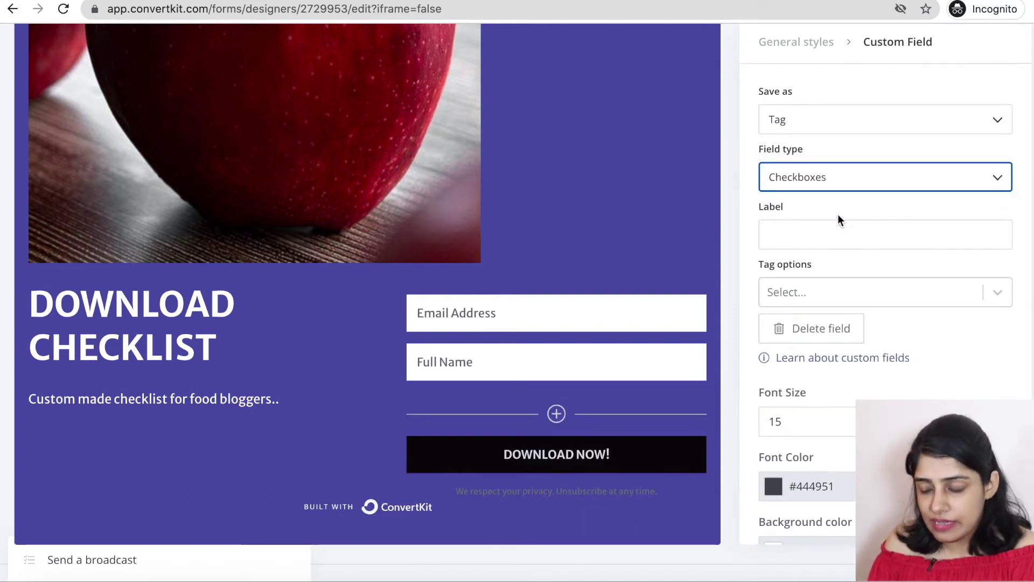
pyautogui.scroll(-1, 851, 215)
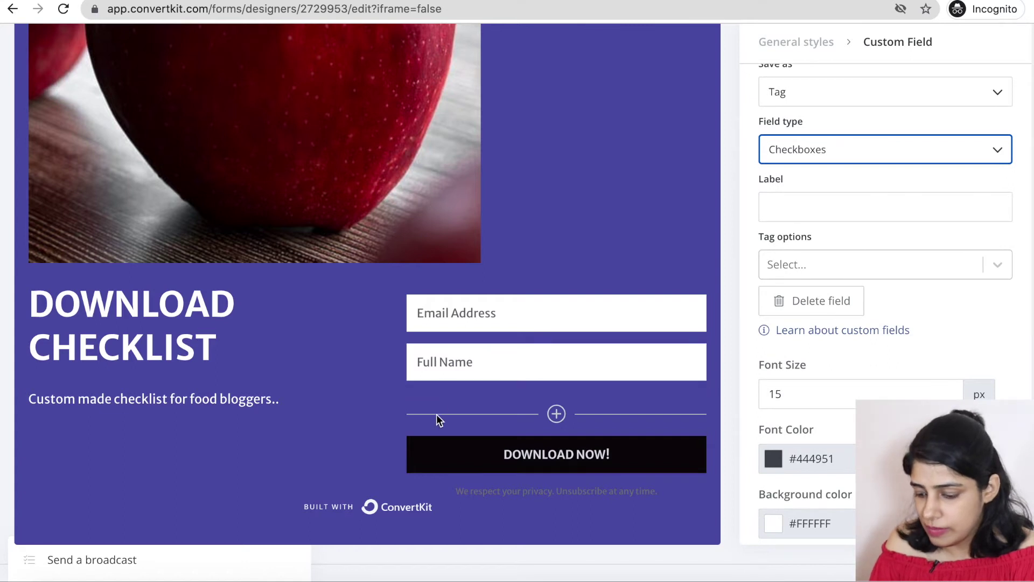
pyautogui.click(914, 263)
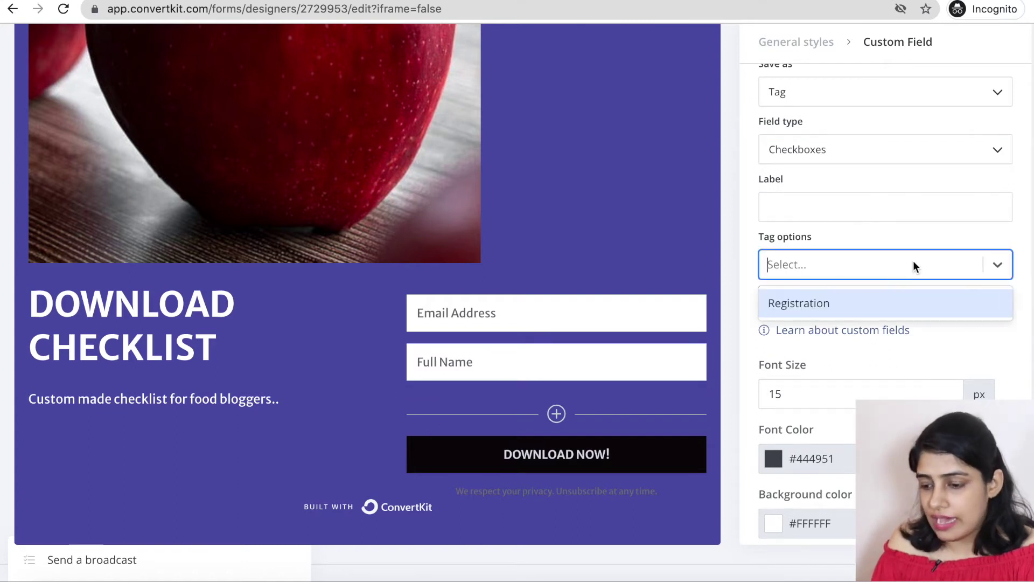
pyautogui.click(876, 310)
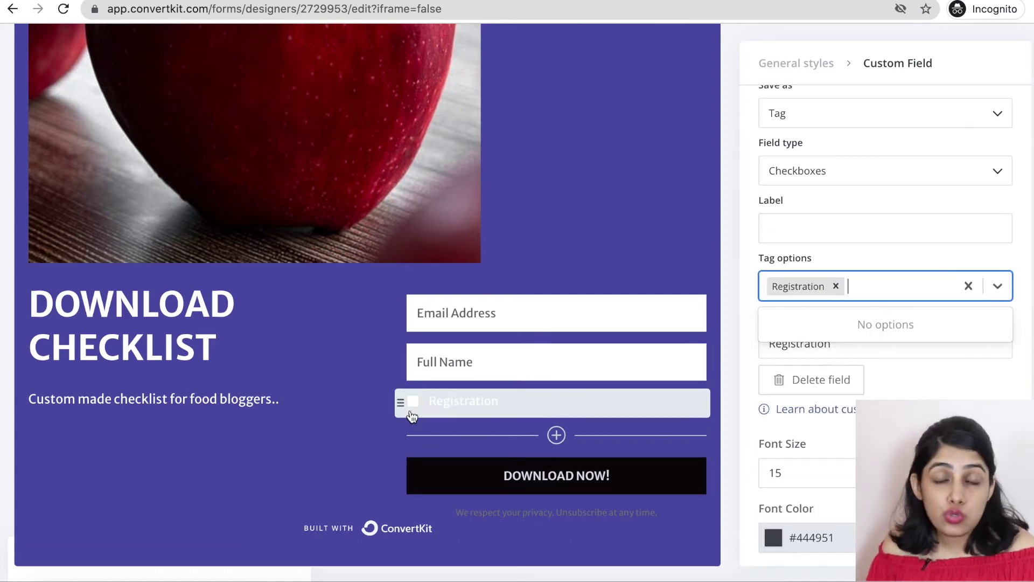
pyautogui.click(808, 231)
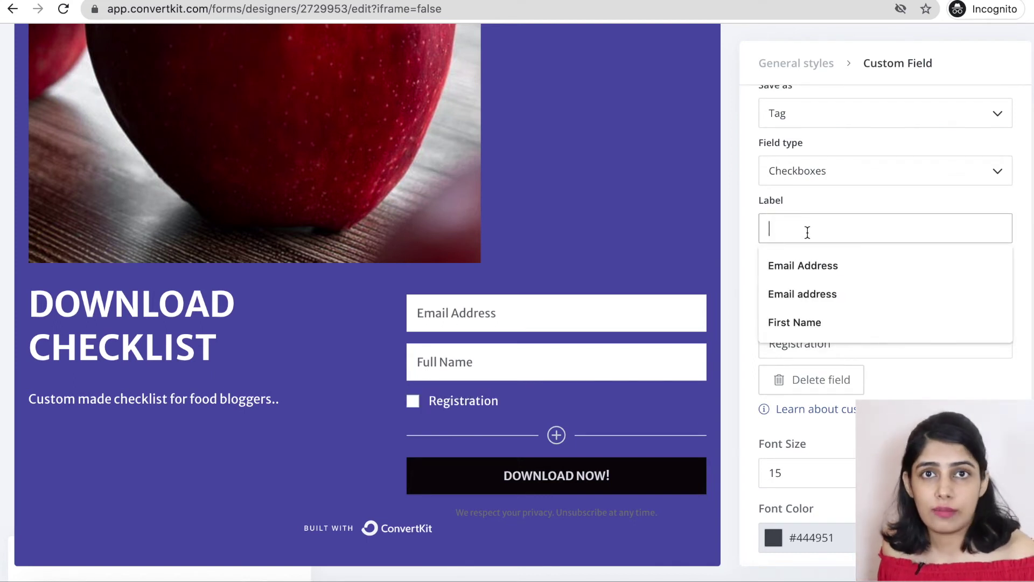
pyautogui.write('Choose T')
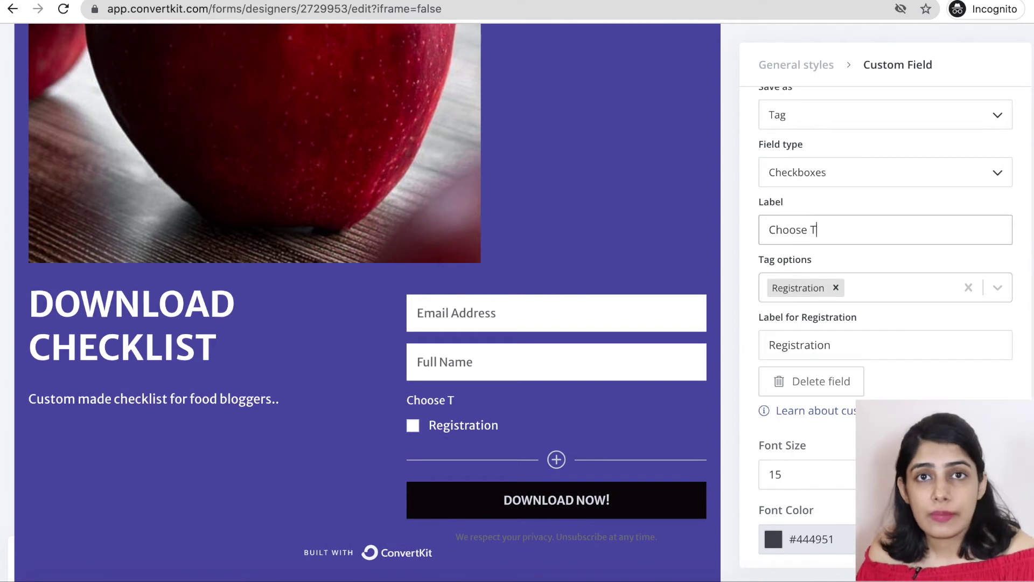
pyautogui.write('ag')
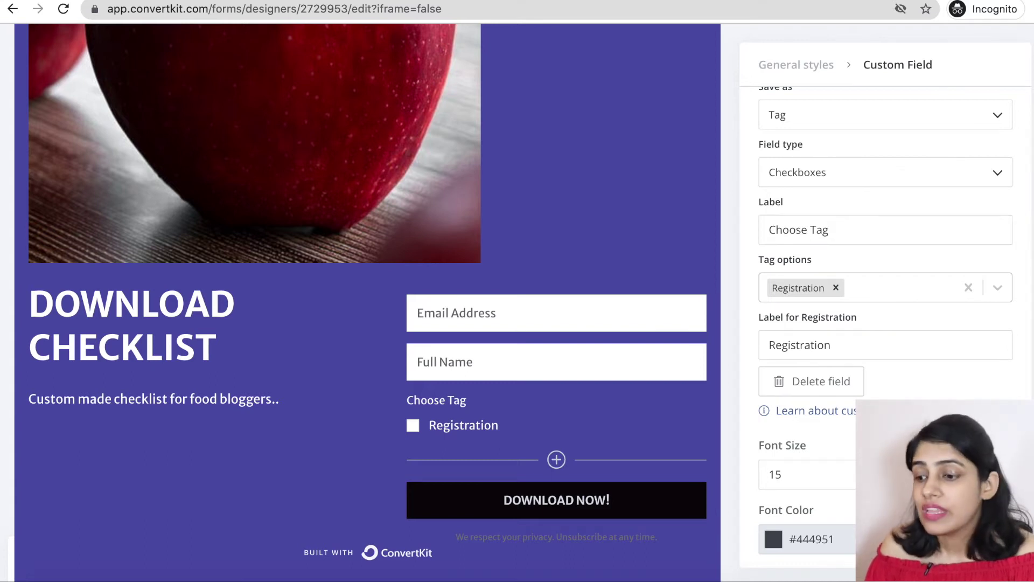
# Scroll the editor to review the Abbey form's Email Address, Full Name and Choose Tag fields.
pyautogui.scroll(5, 628, 373)
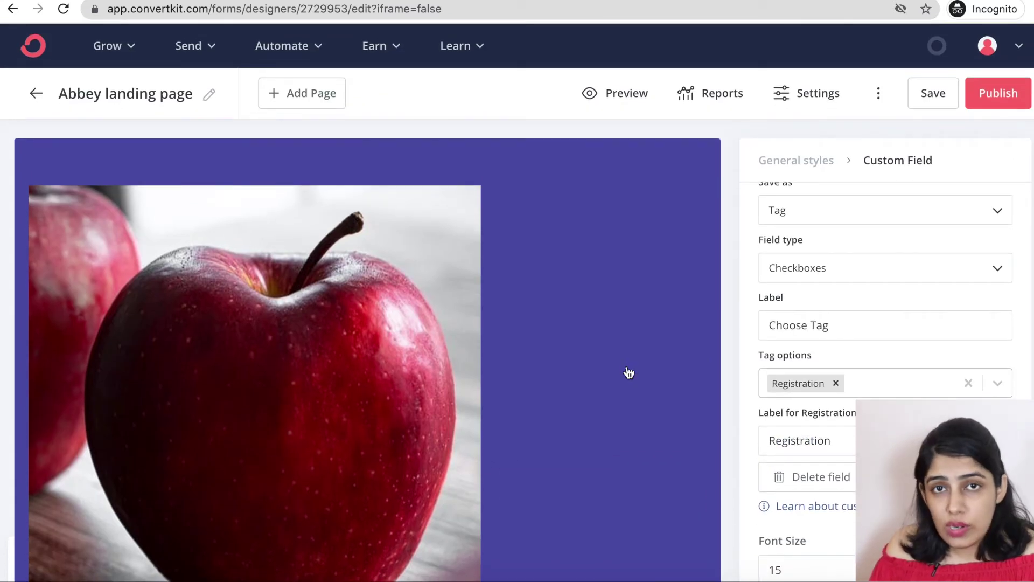
pyautogui.scroll(-1, 627, 370)
pyautogui.scroll(1, 630, 366)
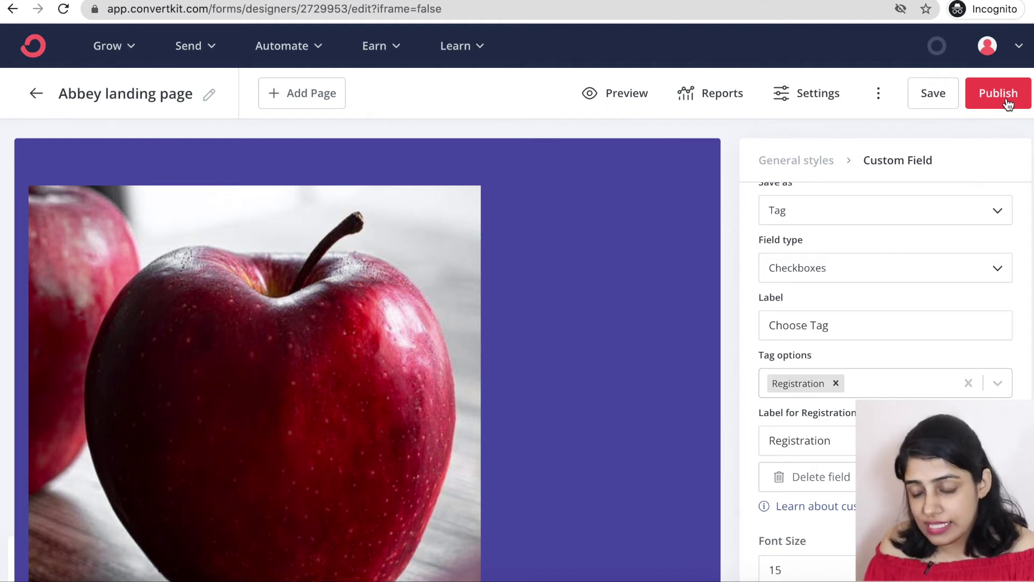
# Review the landing page settings: choose the external-page redirect, view Domain Name and Incentive, then close them.
pyautogui.click(795, 102)
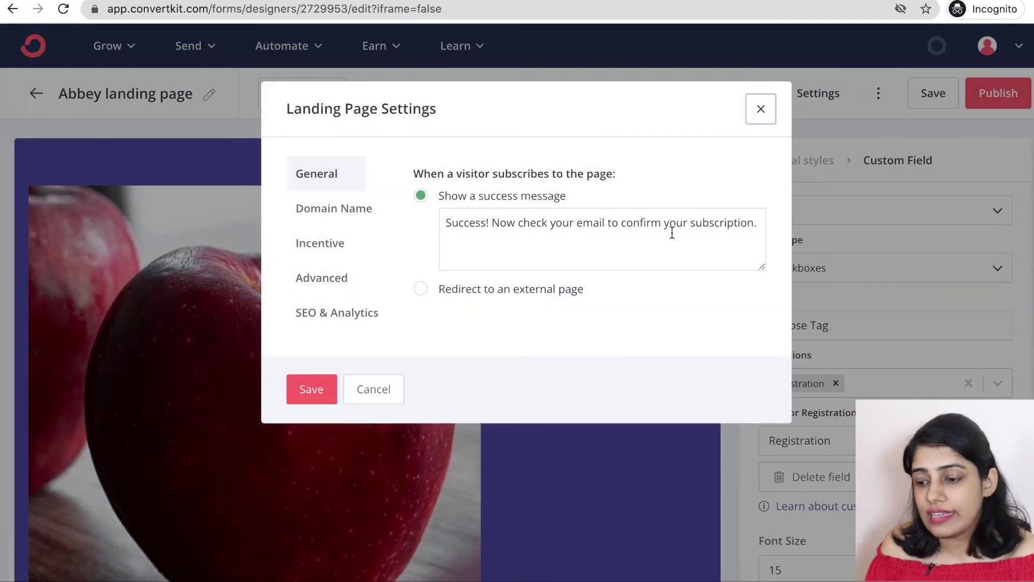
pyautogui.click(419, 291)
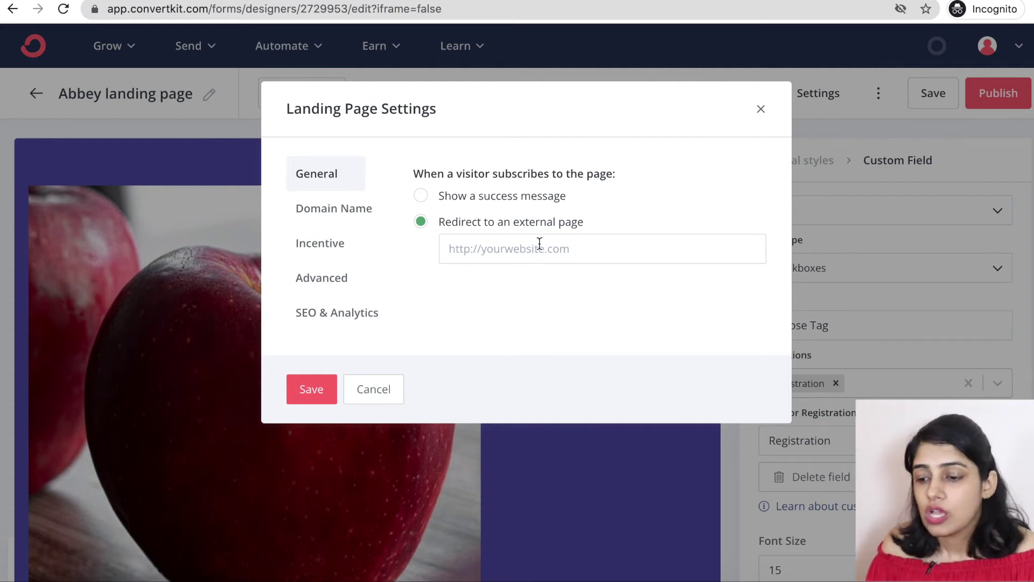
pyautogui.click(305, 209)
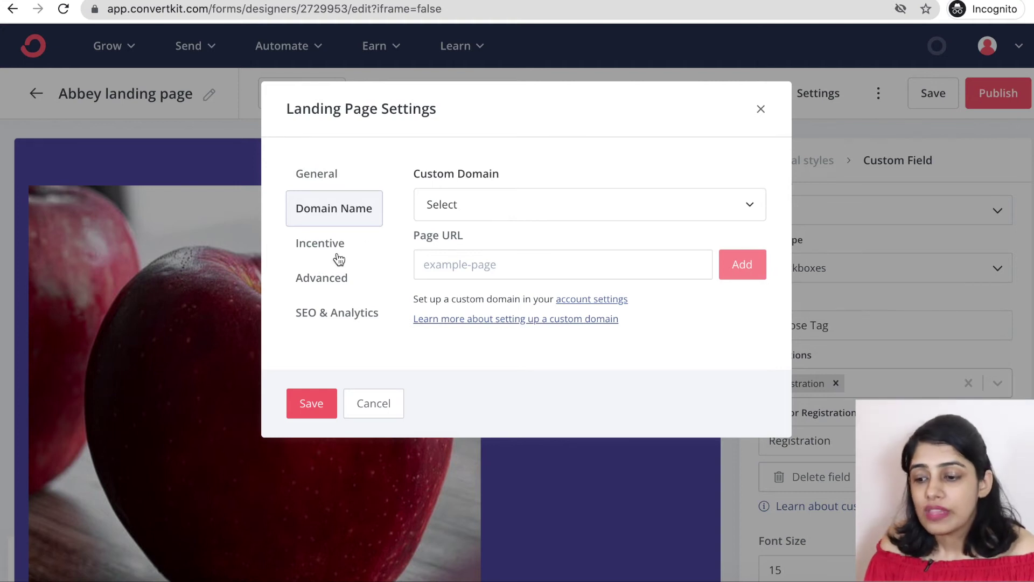
pyautogui.click(317, 251)
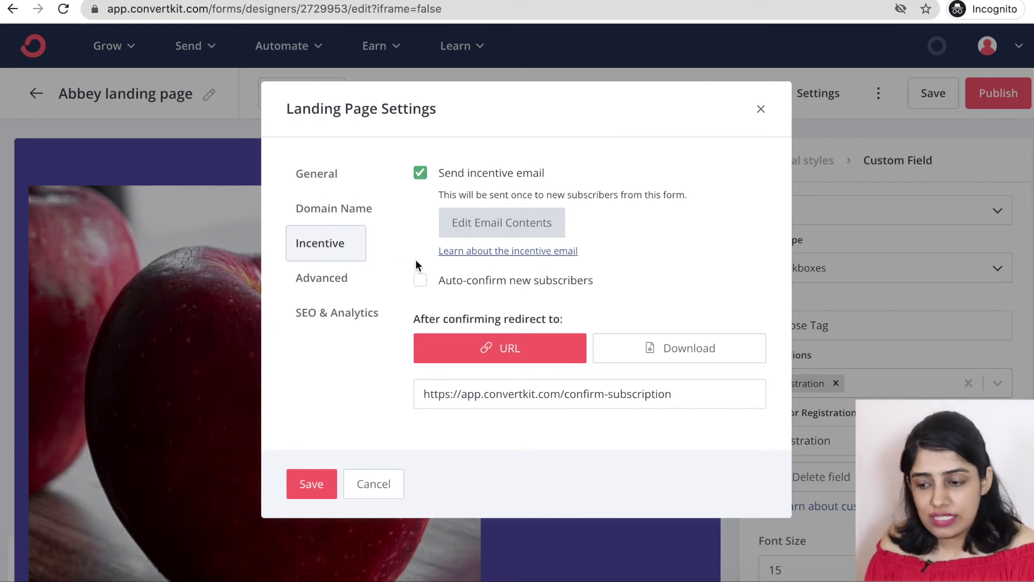
pyautogui.click(761, 112)
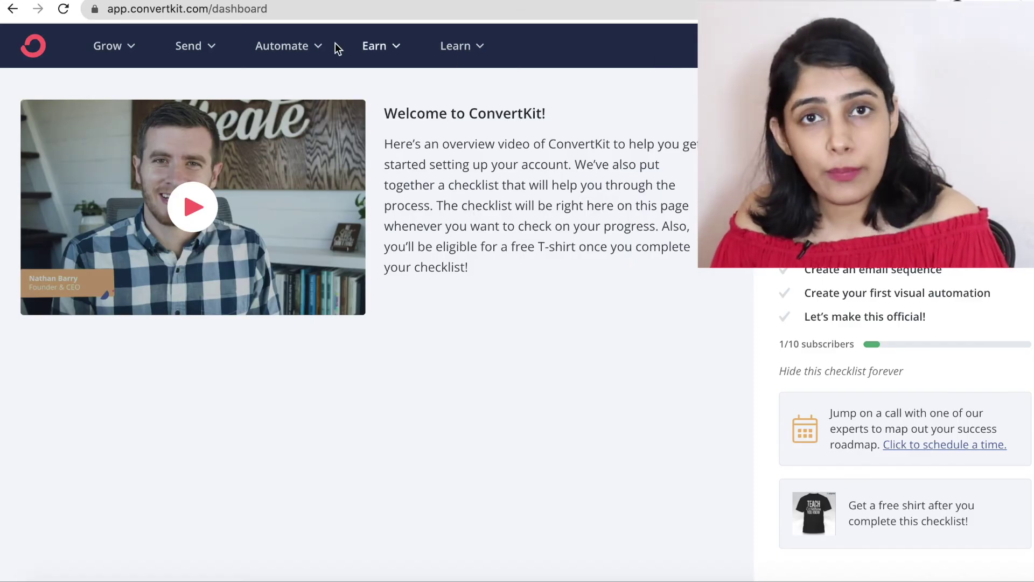
# Go to Send > Broadcasts and look over the empty broadcast list.
pyautogui.click(189, 58)
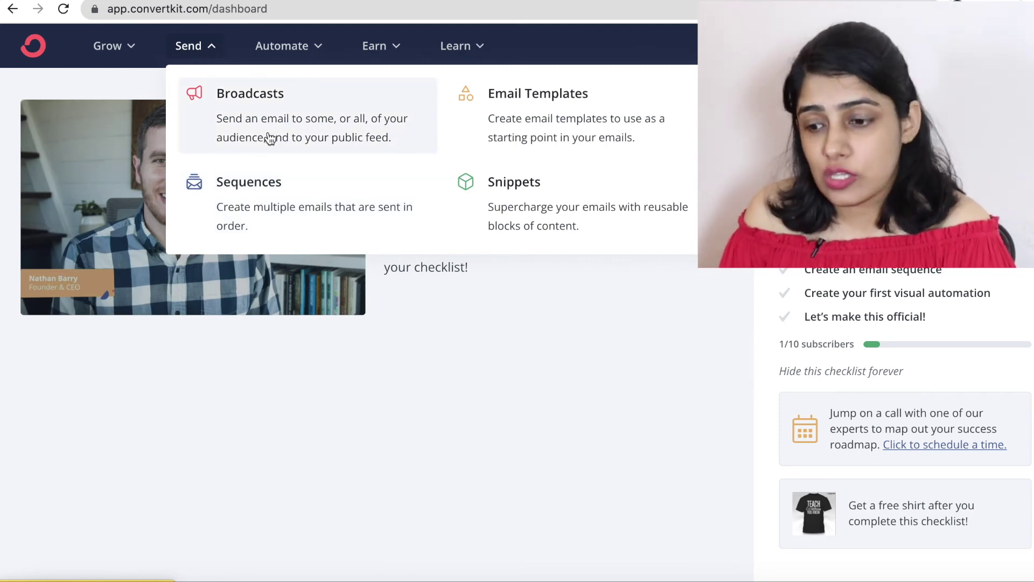
pyautogui.click(307, 127)
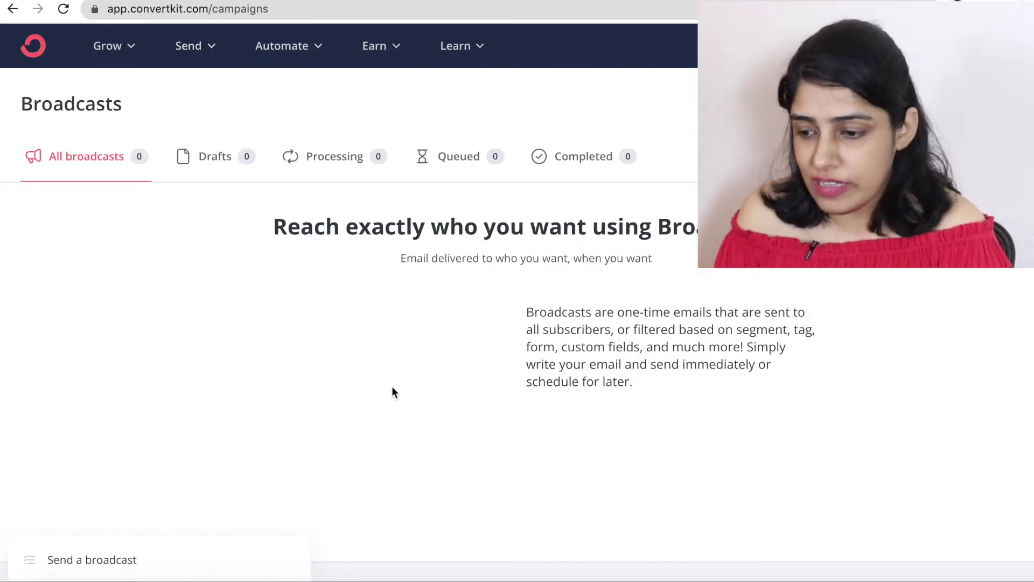
pyautogui.scroll(-1, 392, 386)
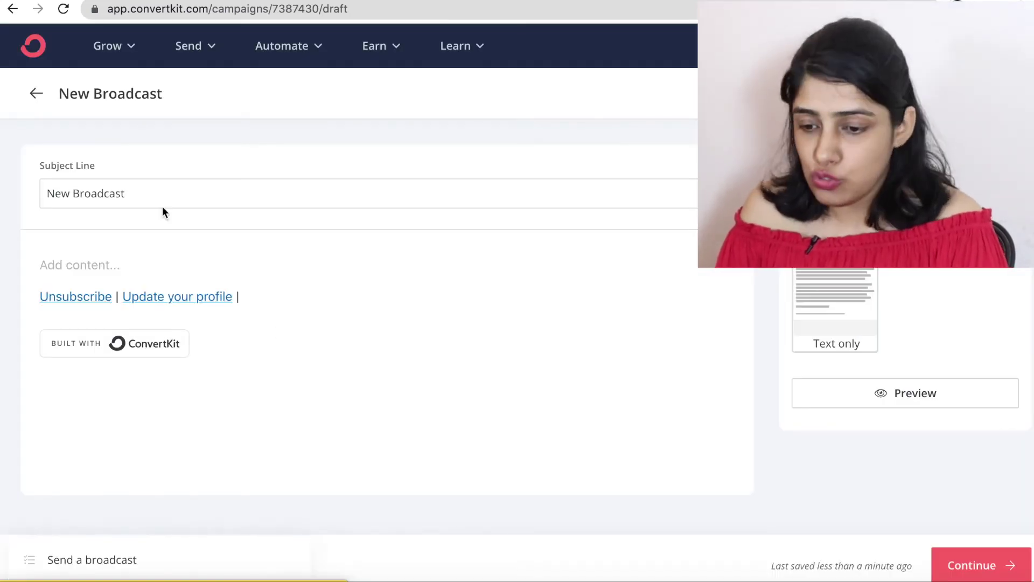
# Type 'Dear' at the start of the broadcast body and bring up the Personalization snippets.
pyautogui.moveTo(134, 191); pyautogui.dragTo(8, 201)
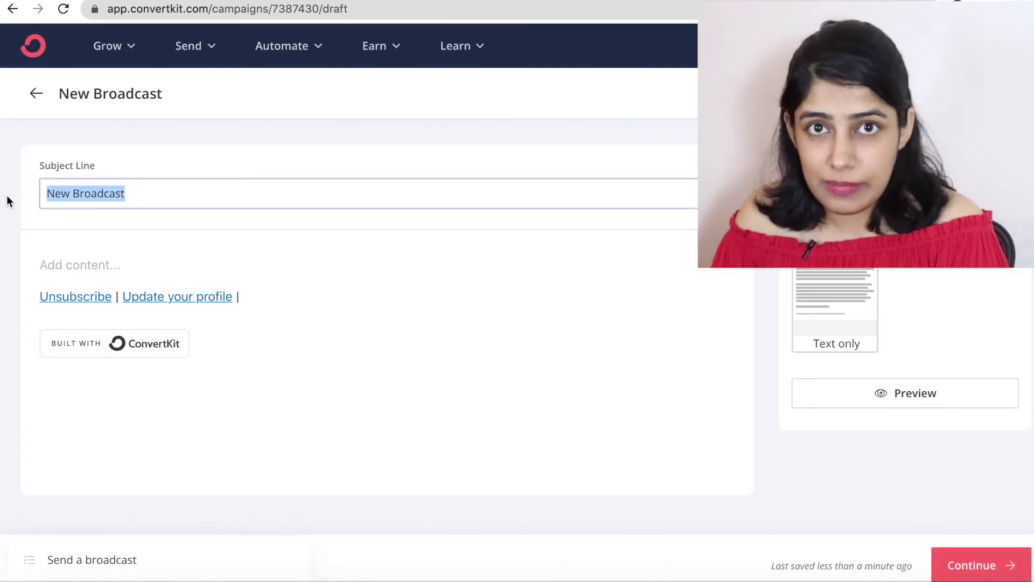
pyautogui.click(55, 266)
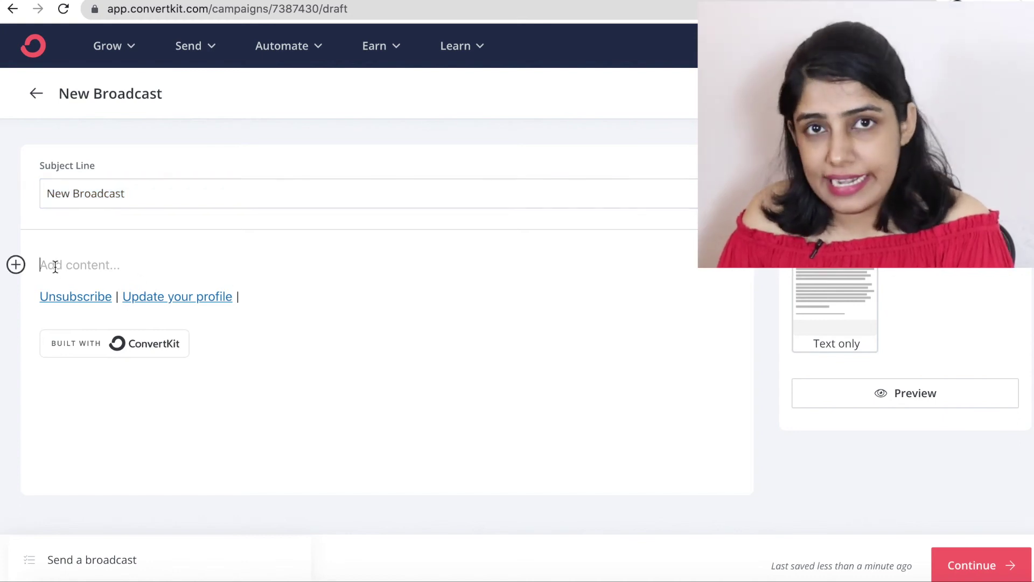
pyautogui.write('Dear')
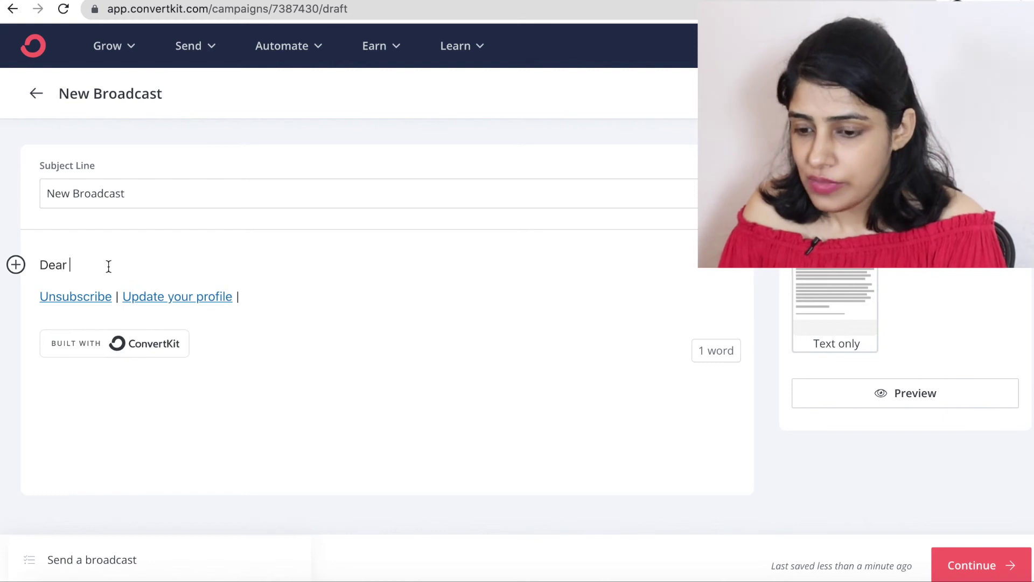
pyautogui.click(16, 265)
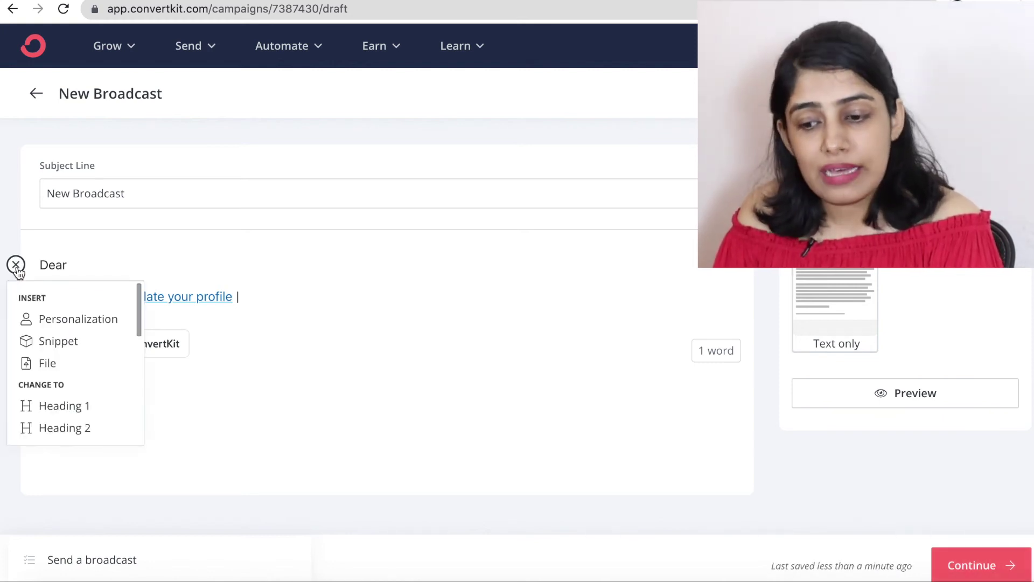
pyautogui.click(65, 323)
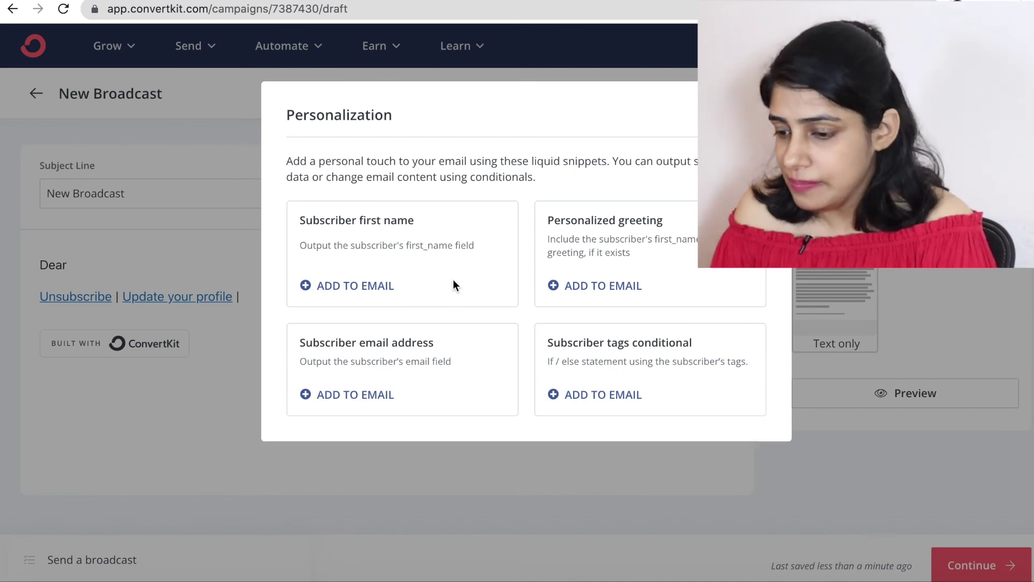
# Insert the personalized first-name greeting and change its fallback from 'there' to 'food blogger'.
pyautogui.click(603, 285)
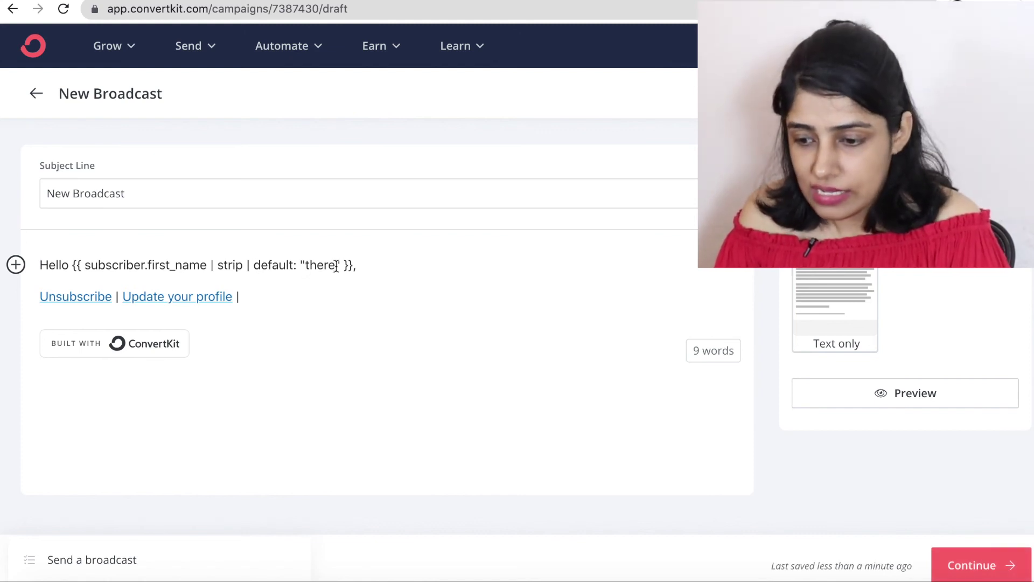
pyautogui.moveTo(335, 264); pyautogui.dragTo(305, 267)
pyautogui.press('BackSpace')
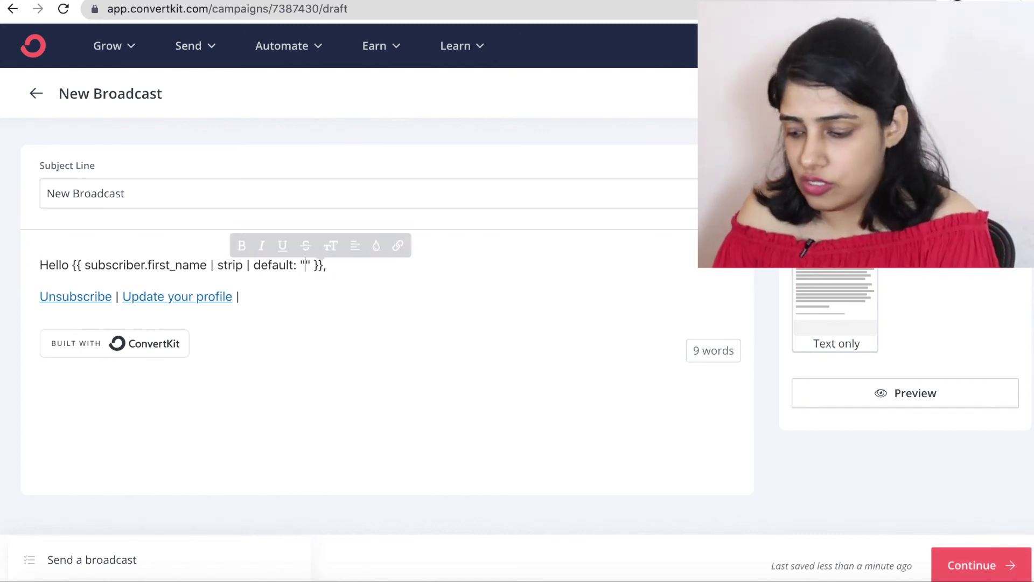
pyautogui.write('food blogger')
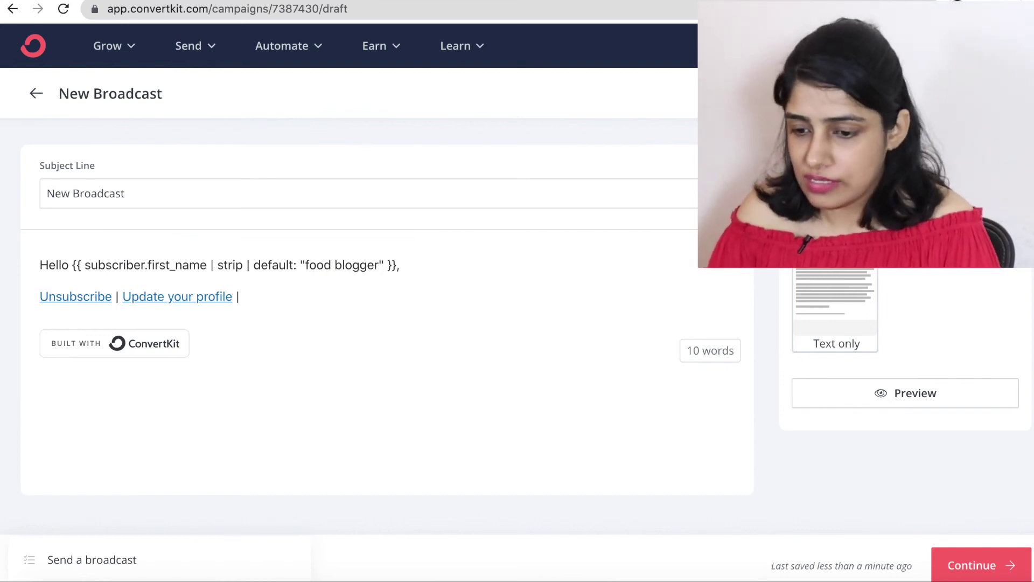
# Add a bold line 'How are your doing' below the greeting.
pyautogui.click(459, 264)
pyautogui.press('Return')
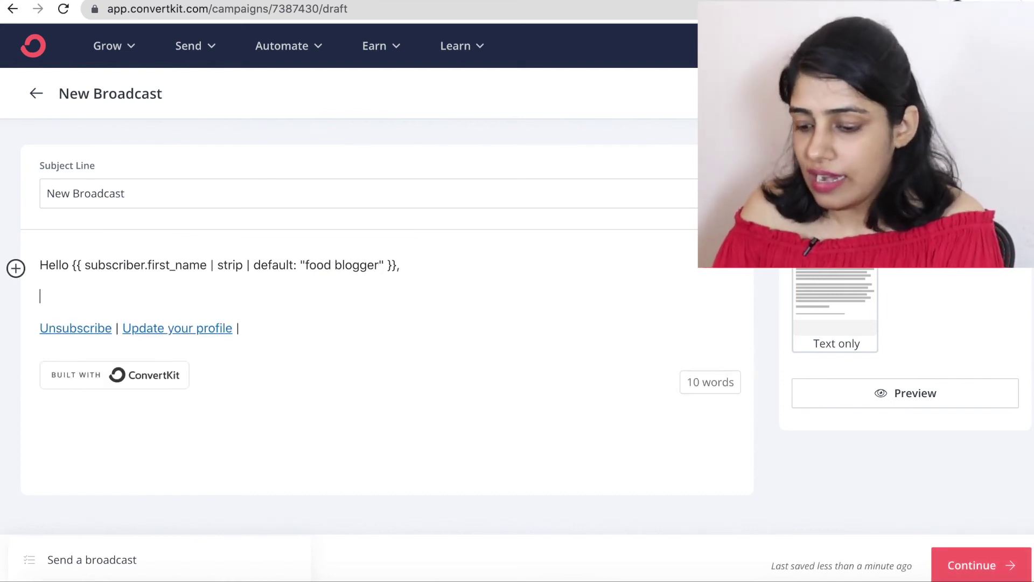
pyautogui.press('Return')
pyautogui.write('How ')
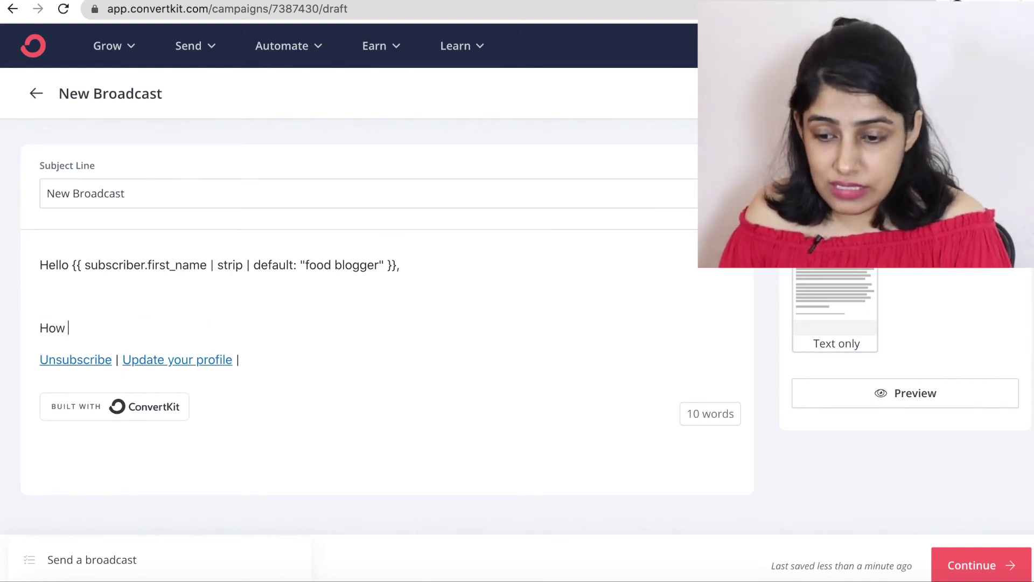
pyautogui.write('are your doing')
pyautogui.hotkey('shift', 'Home')
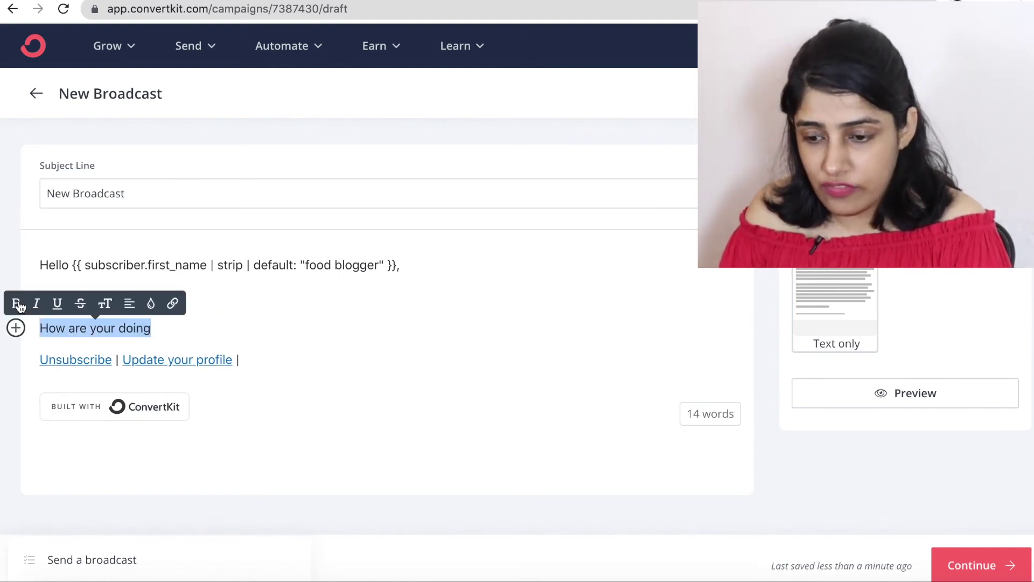
pyautogui.click(19, 303)
# Check font size and text colour without changing them, and add an empty paragraph below the bold line.
pyautogui.click(110, 303)
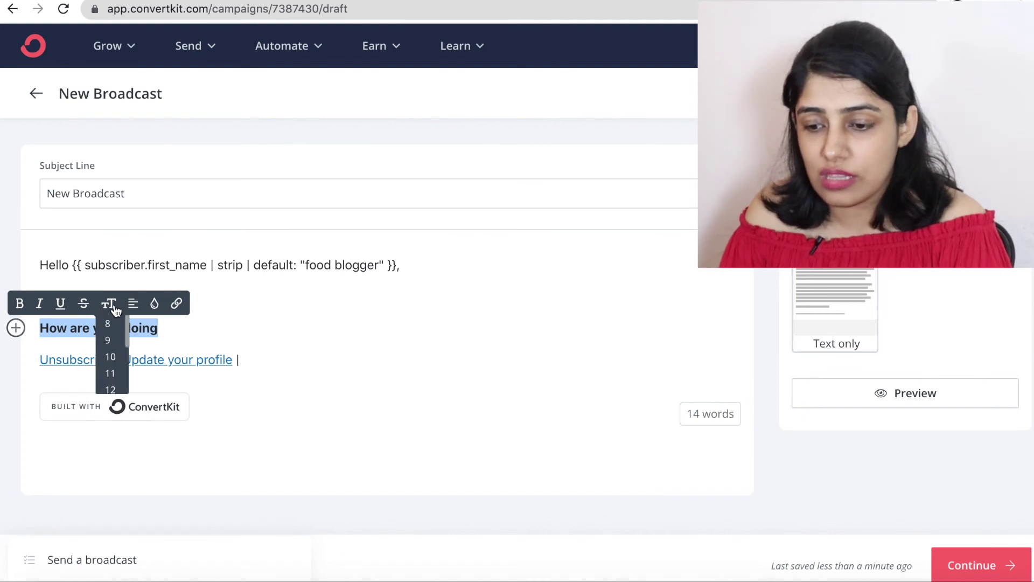
pyautogui.click(154, 305)
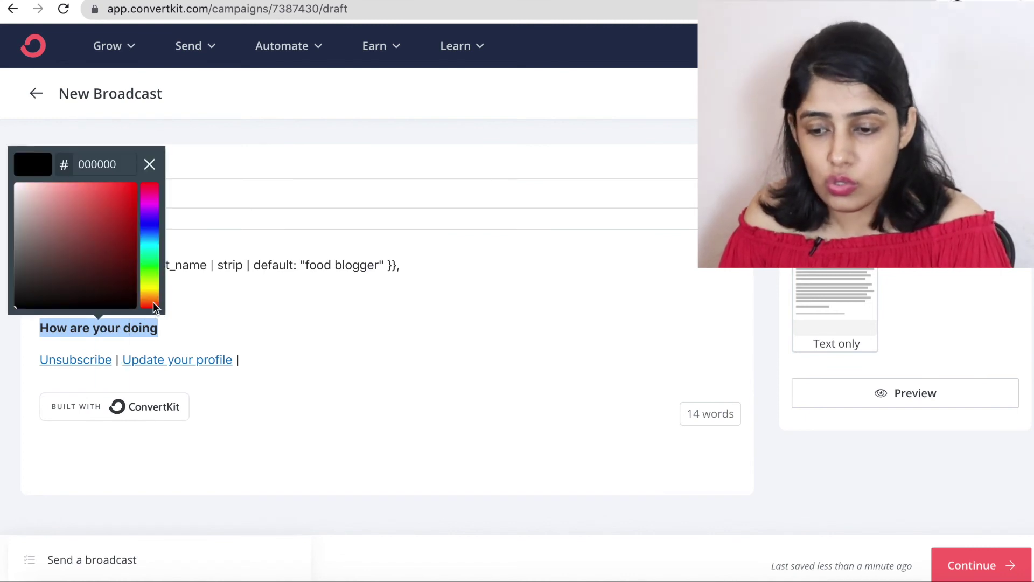
pyautogui.click(204, 305)
pyautogui.click(199, 325)
pyautogui.press('Return')
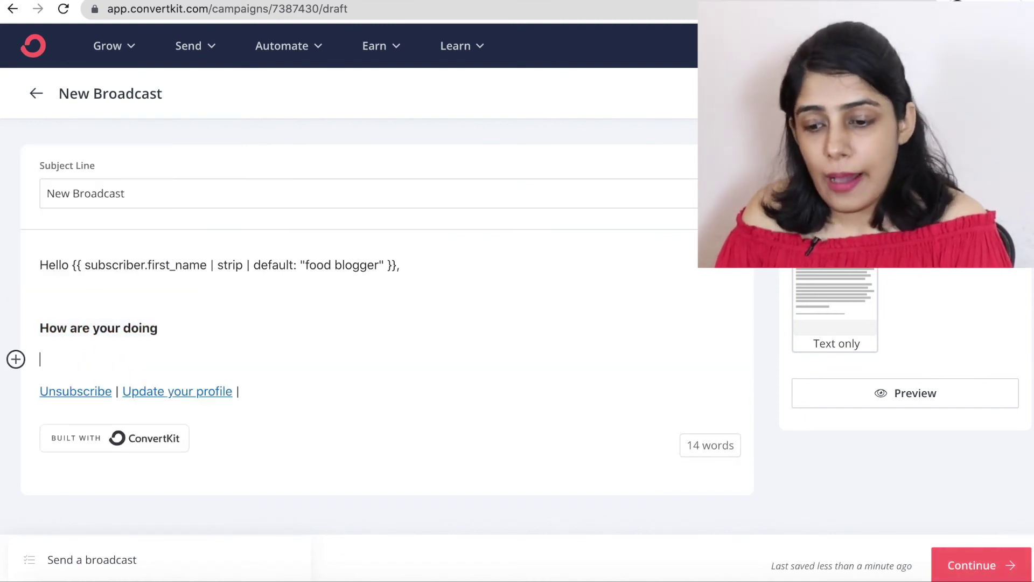
pyautogui.click(16, 359)
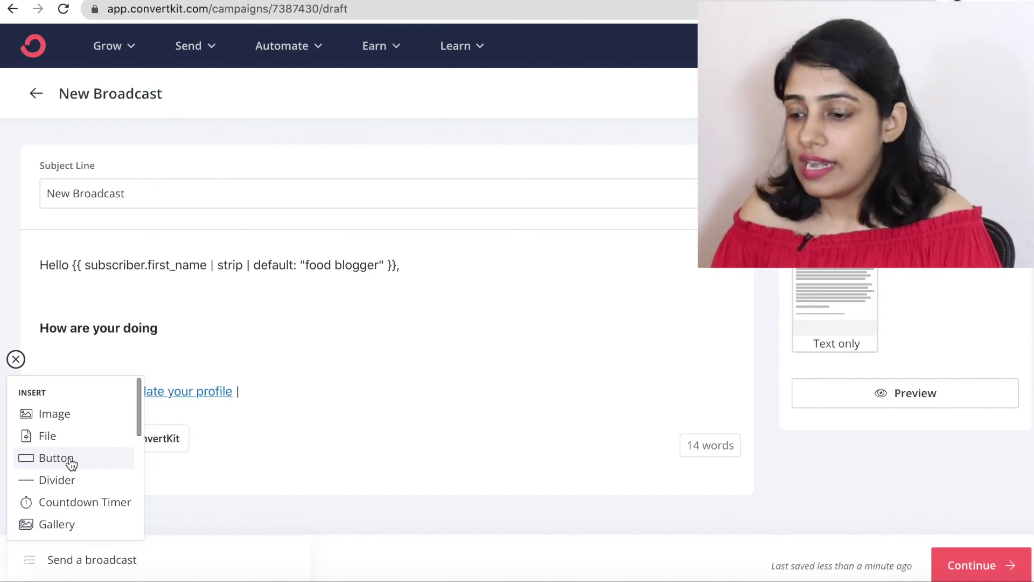
# Move on to sending, keeping 'New Broadcast' as subject, sent now to All Subscribers.
pyautogui.click(916, 516)
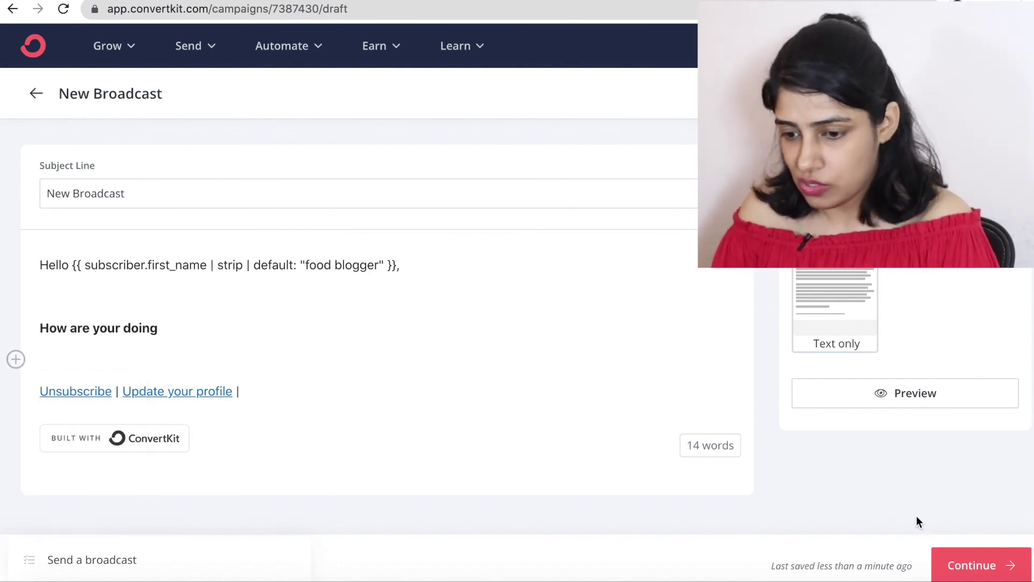
pyautogui.click(979, 566)
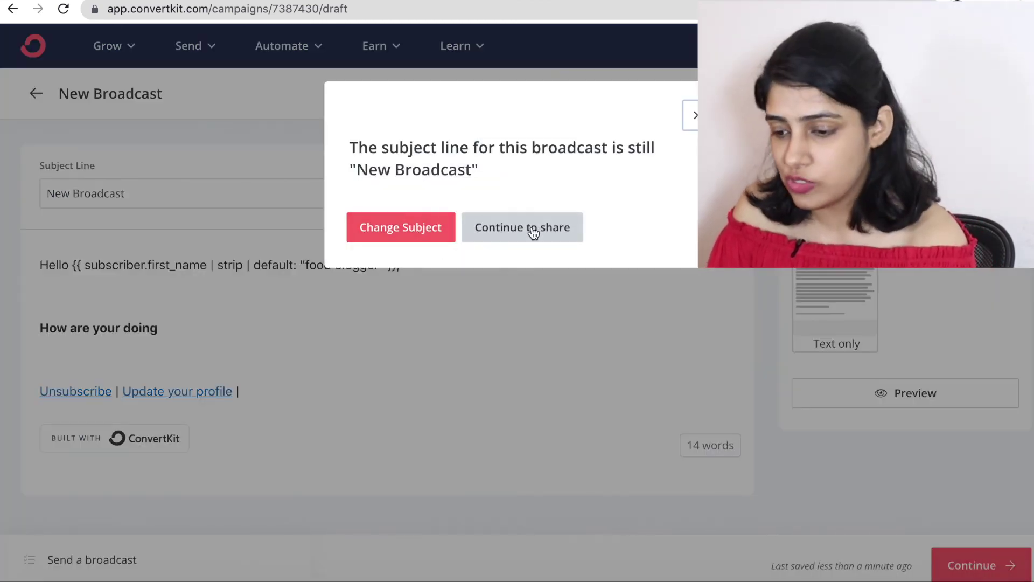
pyautogui.click(532, 230)
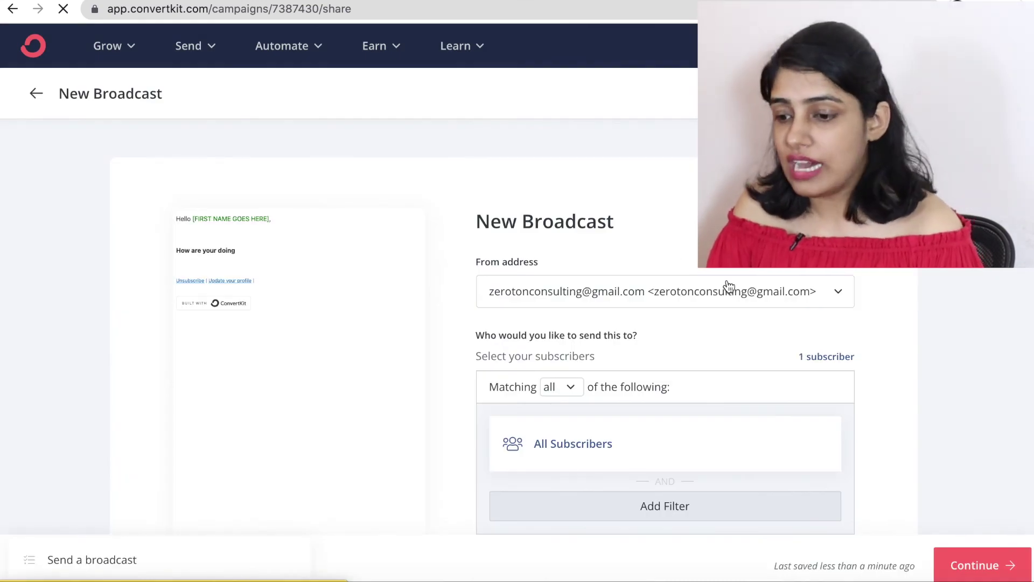
pyautogui.scroll(-2, 728, 284)
pyautogui.scroll(-3, 727, 284)
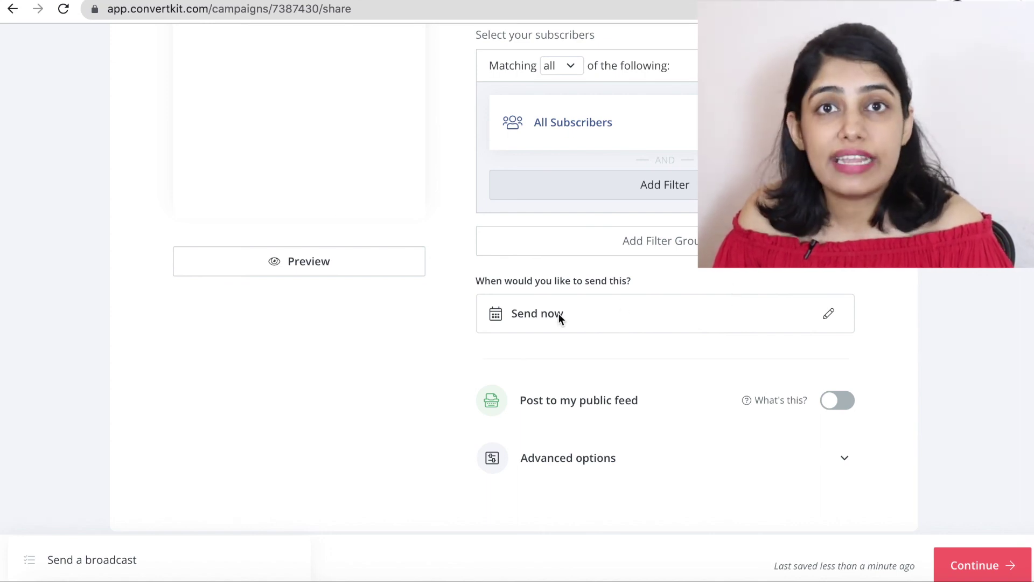
pyautogui.click(829, 317)
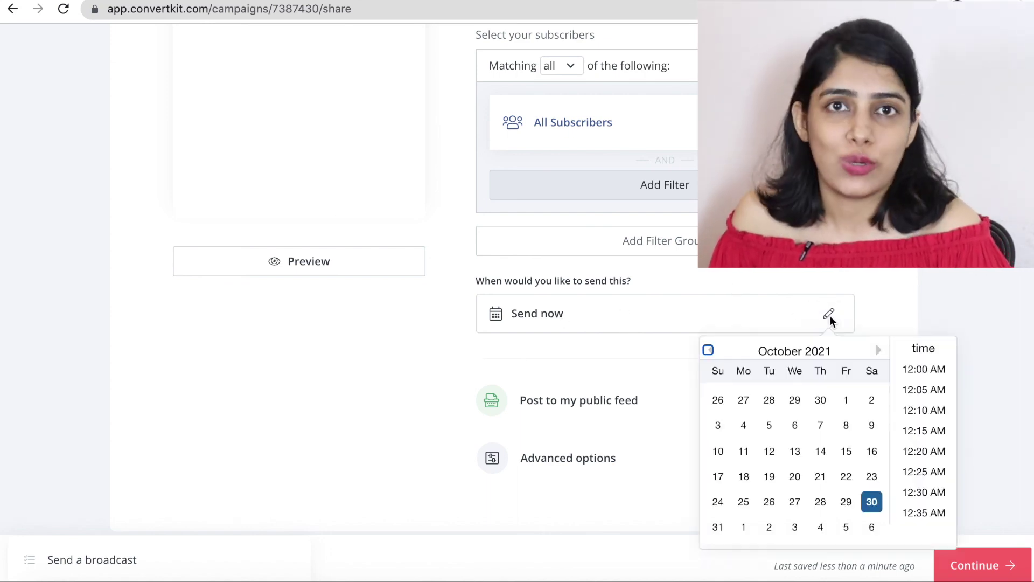